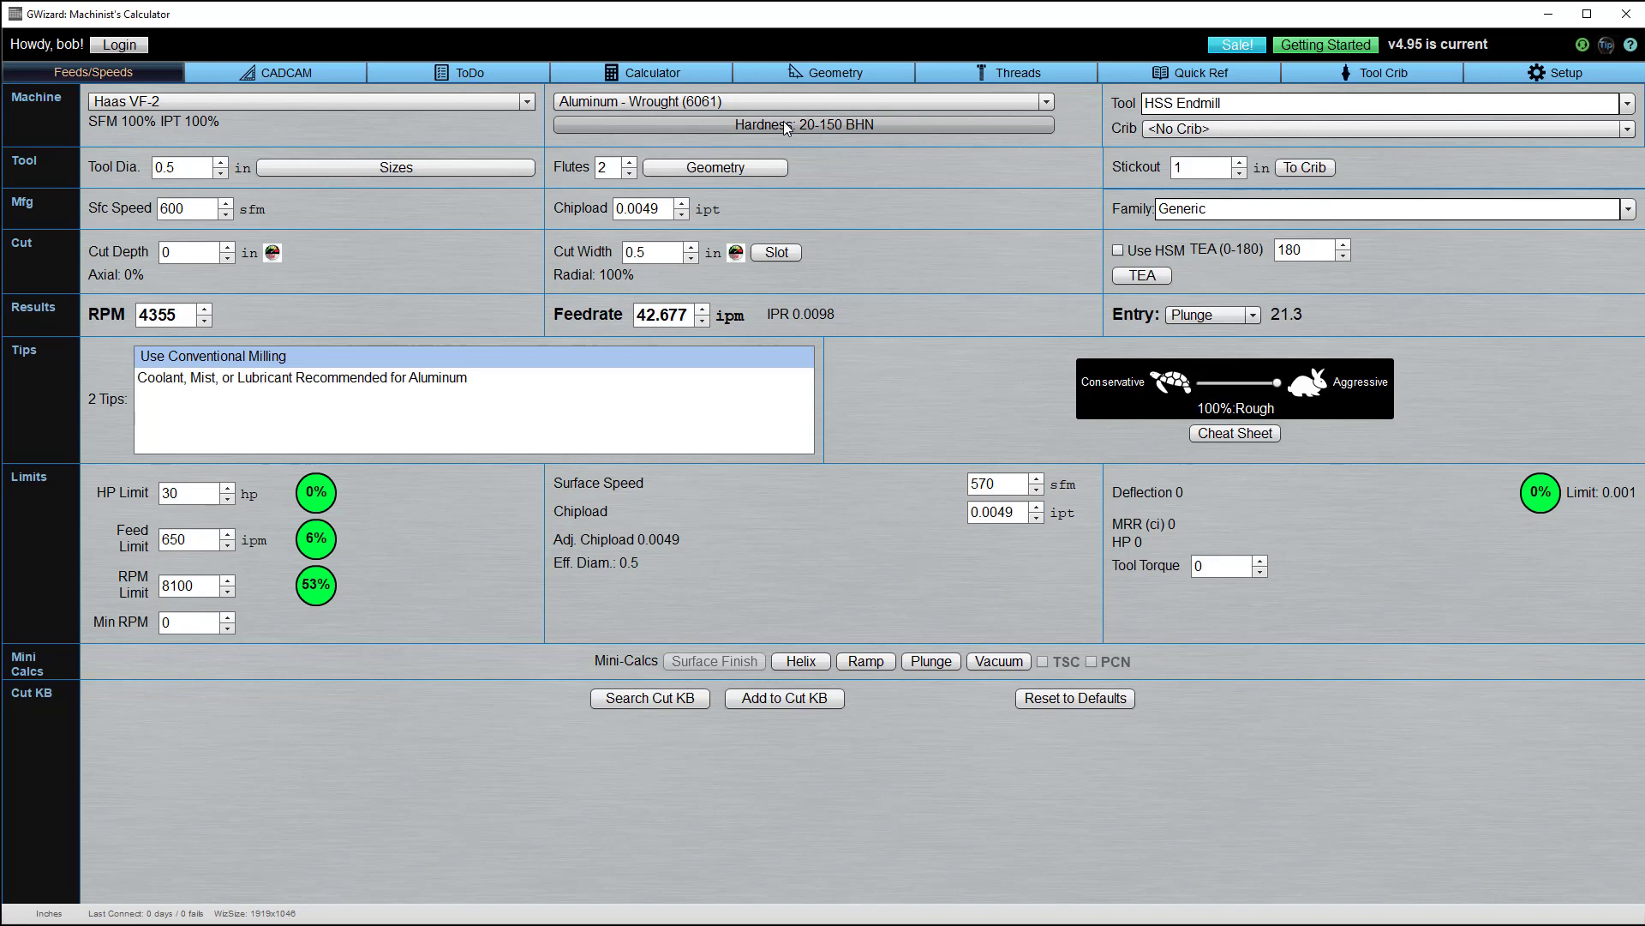
- Browse the workpiece material list, leaving Aluminum - Wrought (6061) selected
{"action": "left_click", "coordinate": [787, 103]}
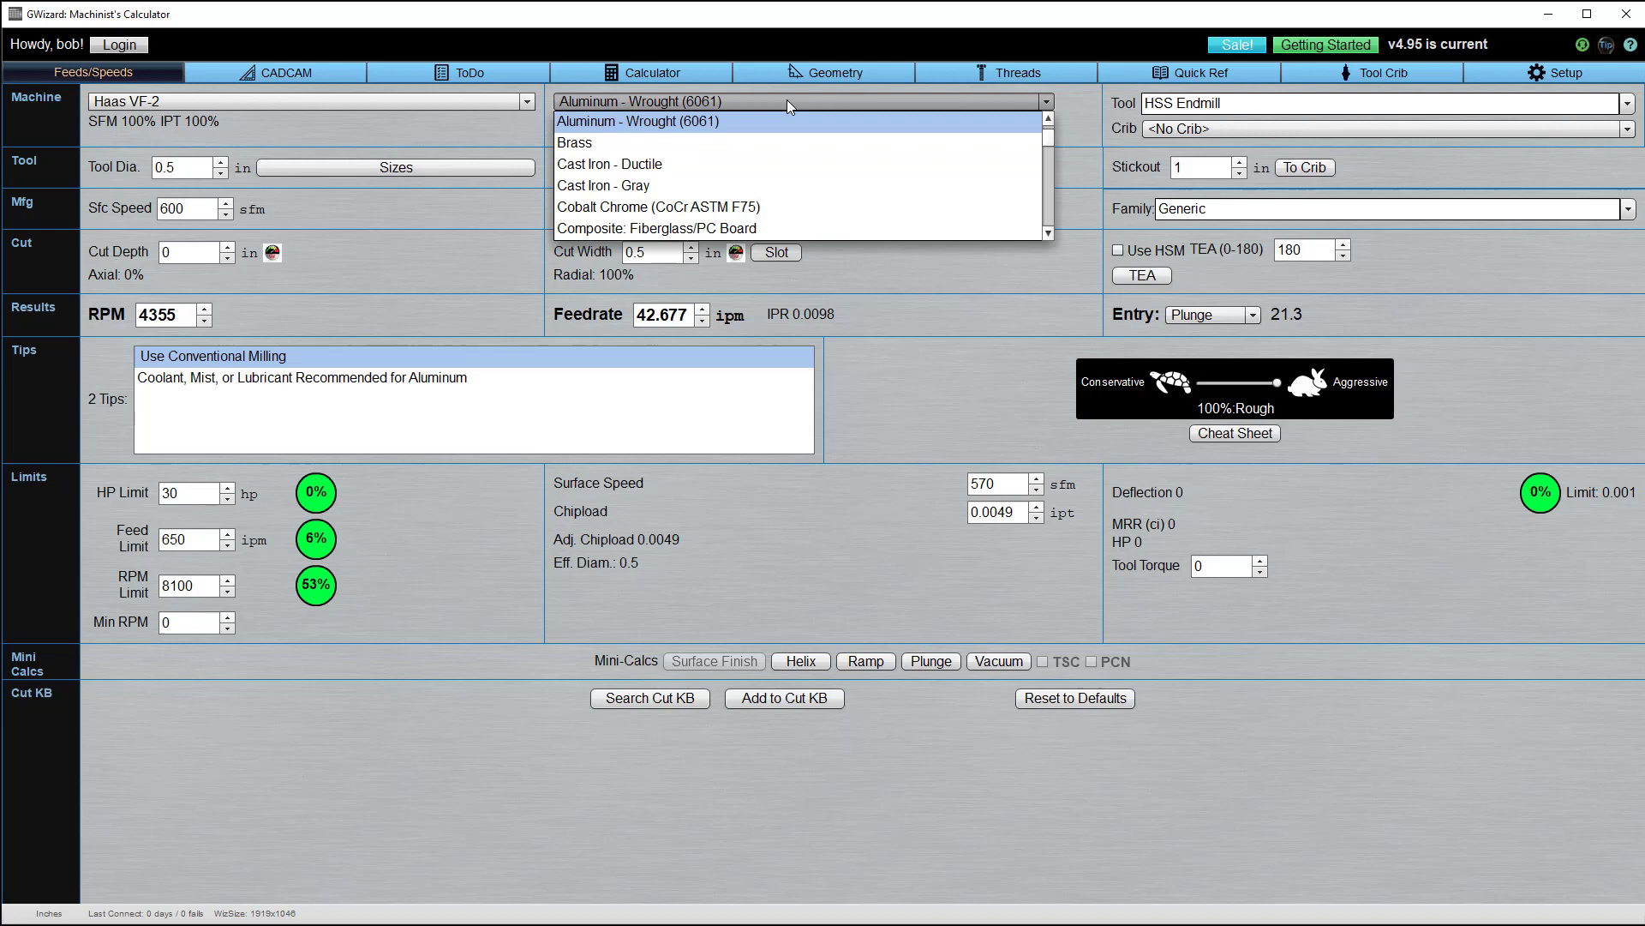
{"action": "scroll", "coordinate": [781, 200], "scroll_direction": "down", "scroll_amount": 1}
{"action": "scroll", "coordinate": [779, 199], "scroll_direction": "down", "scroll_amount": 5}
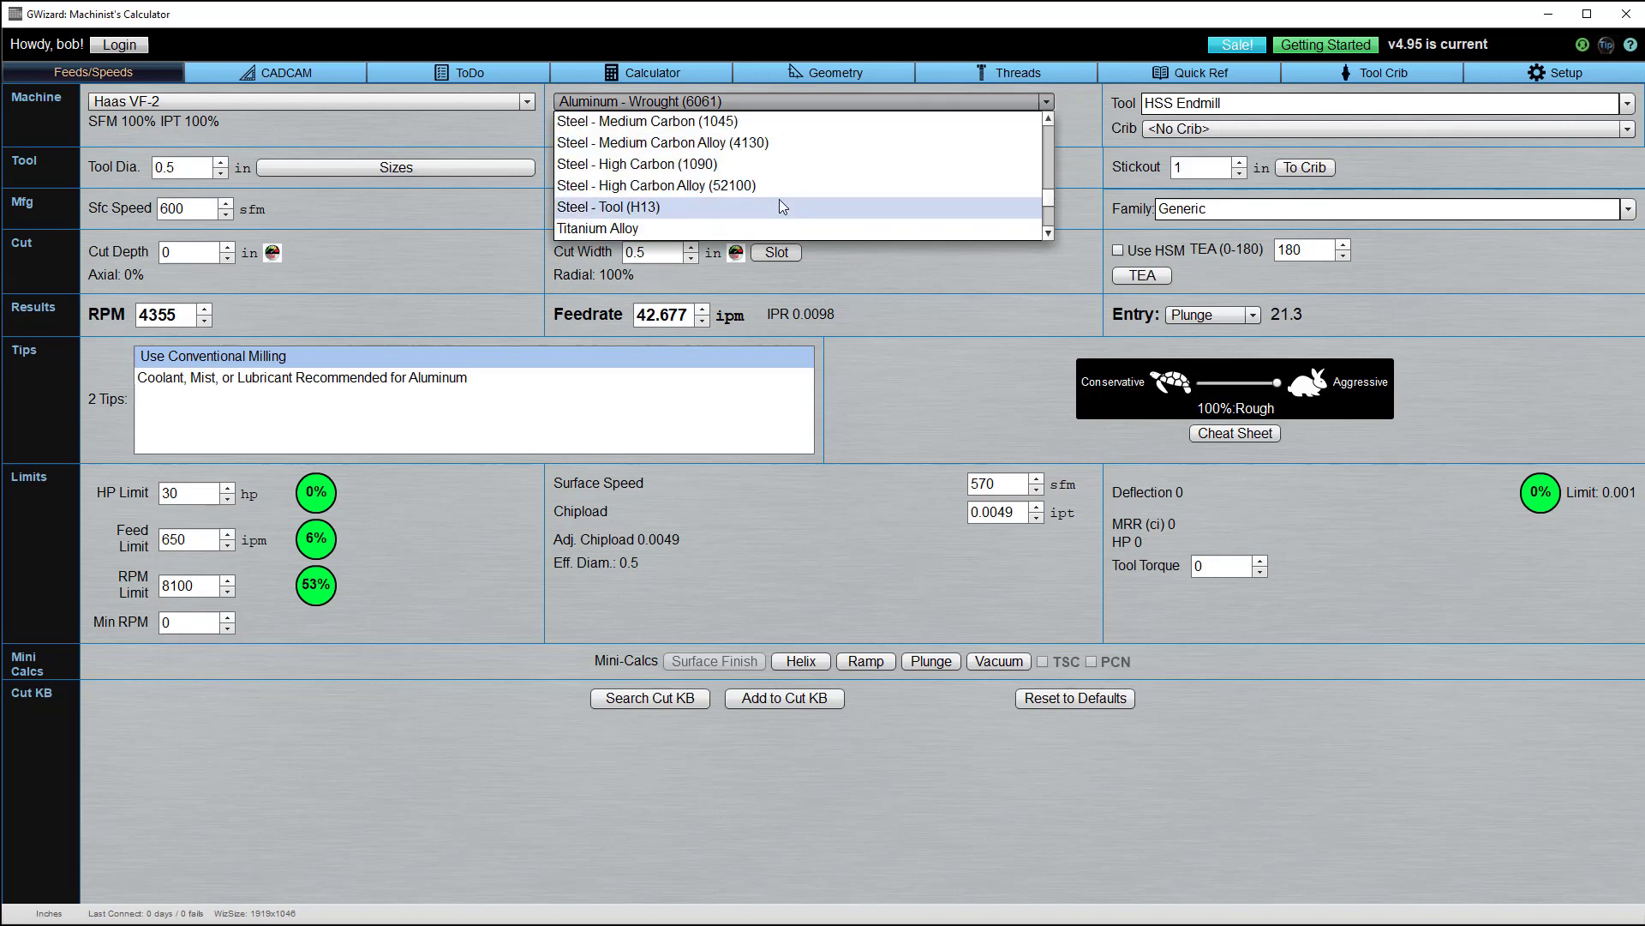
{"action": "scroll", "coordinate": [779, 205], "scroll_direction": "up", "scroll_amount": 4}
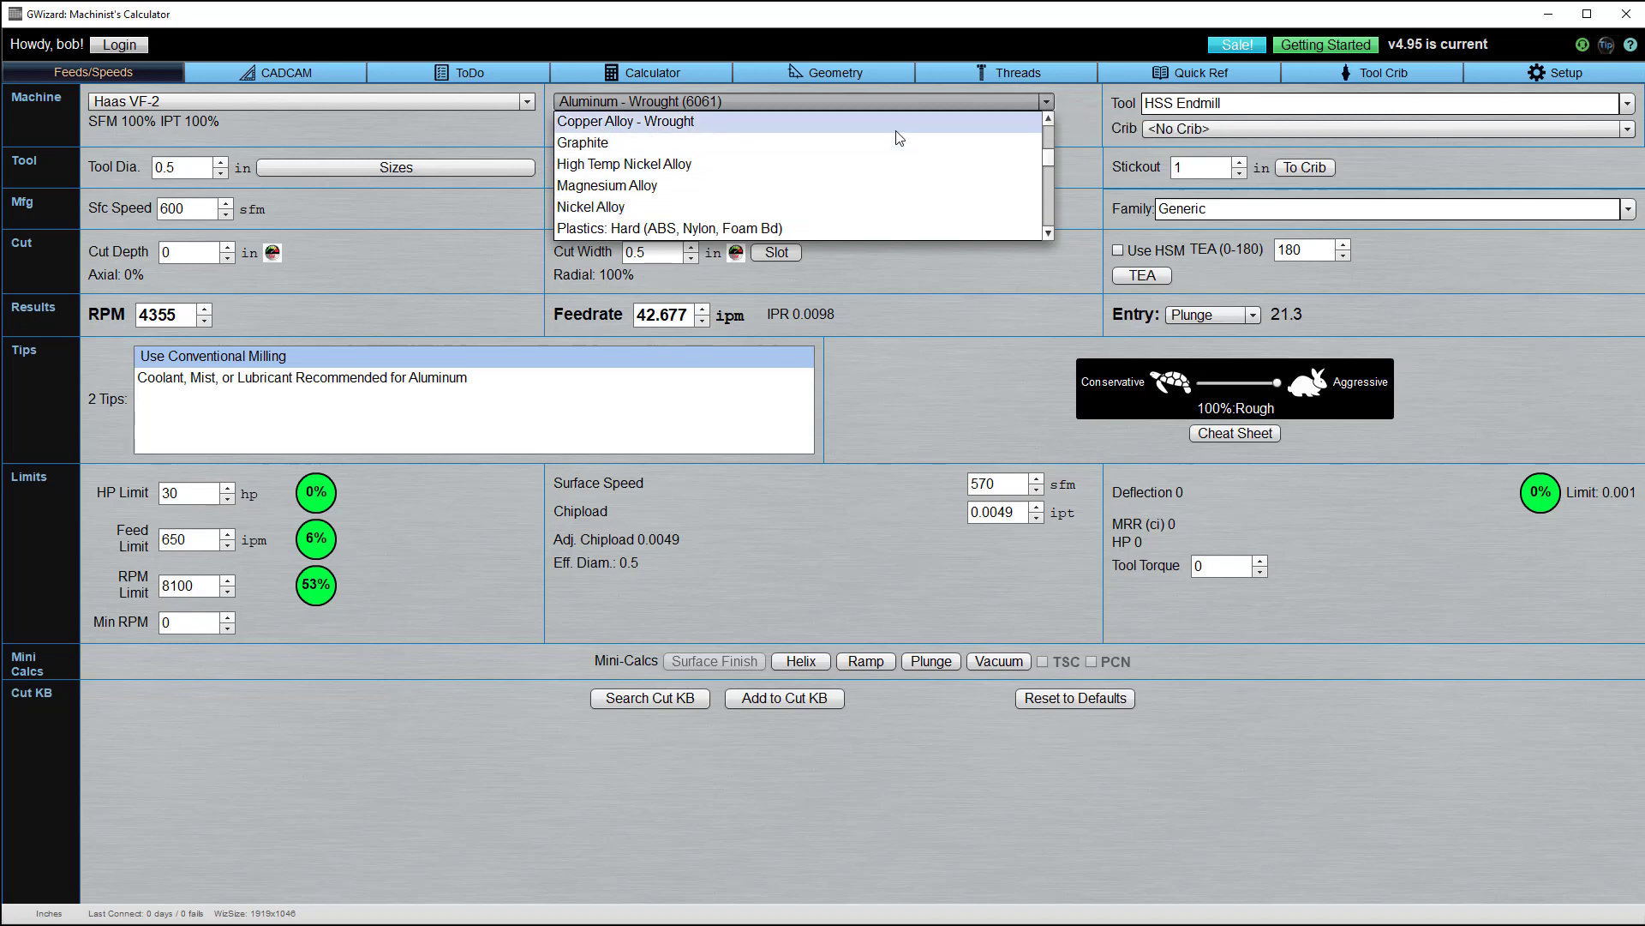
{"action": "scroll", "coordinate": [883, 159], "scroll_direction": "up", "scroll_amount": 3}
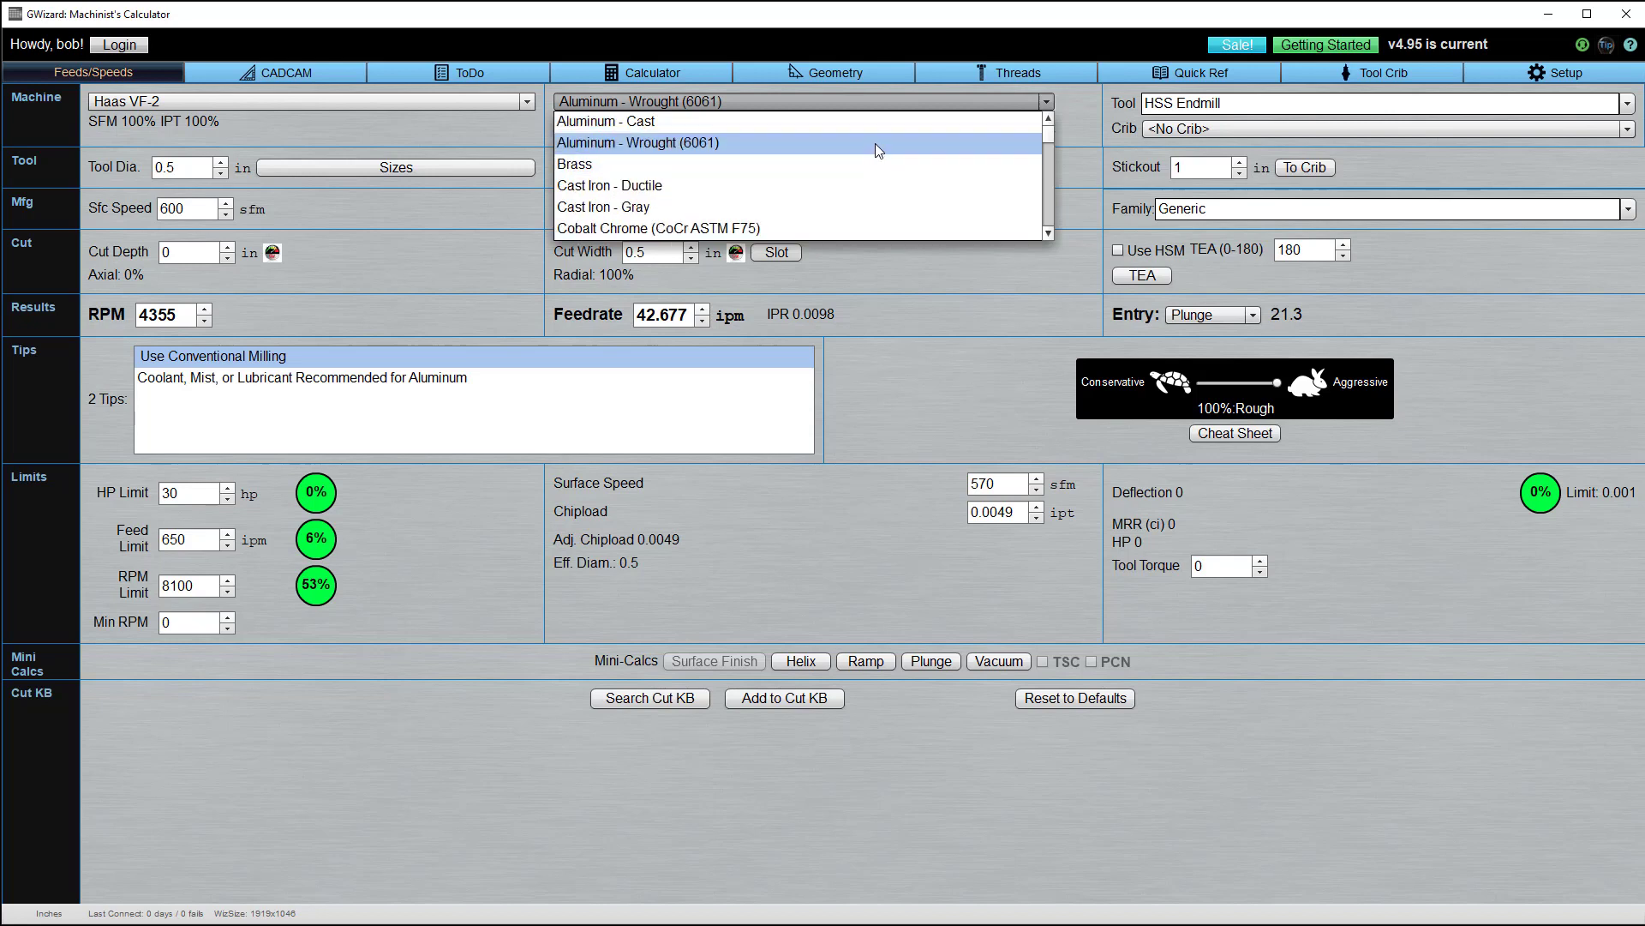
{"action": "left_click", "coordinate": [876, 143]}
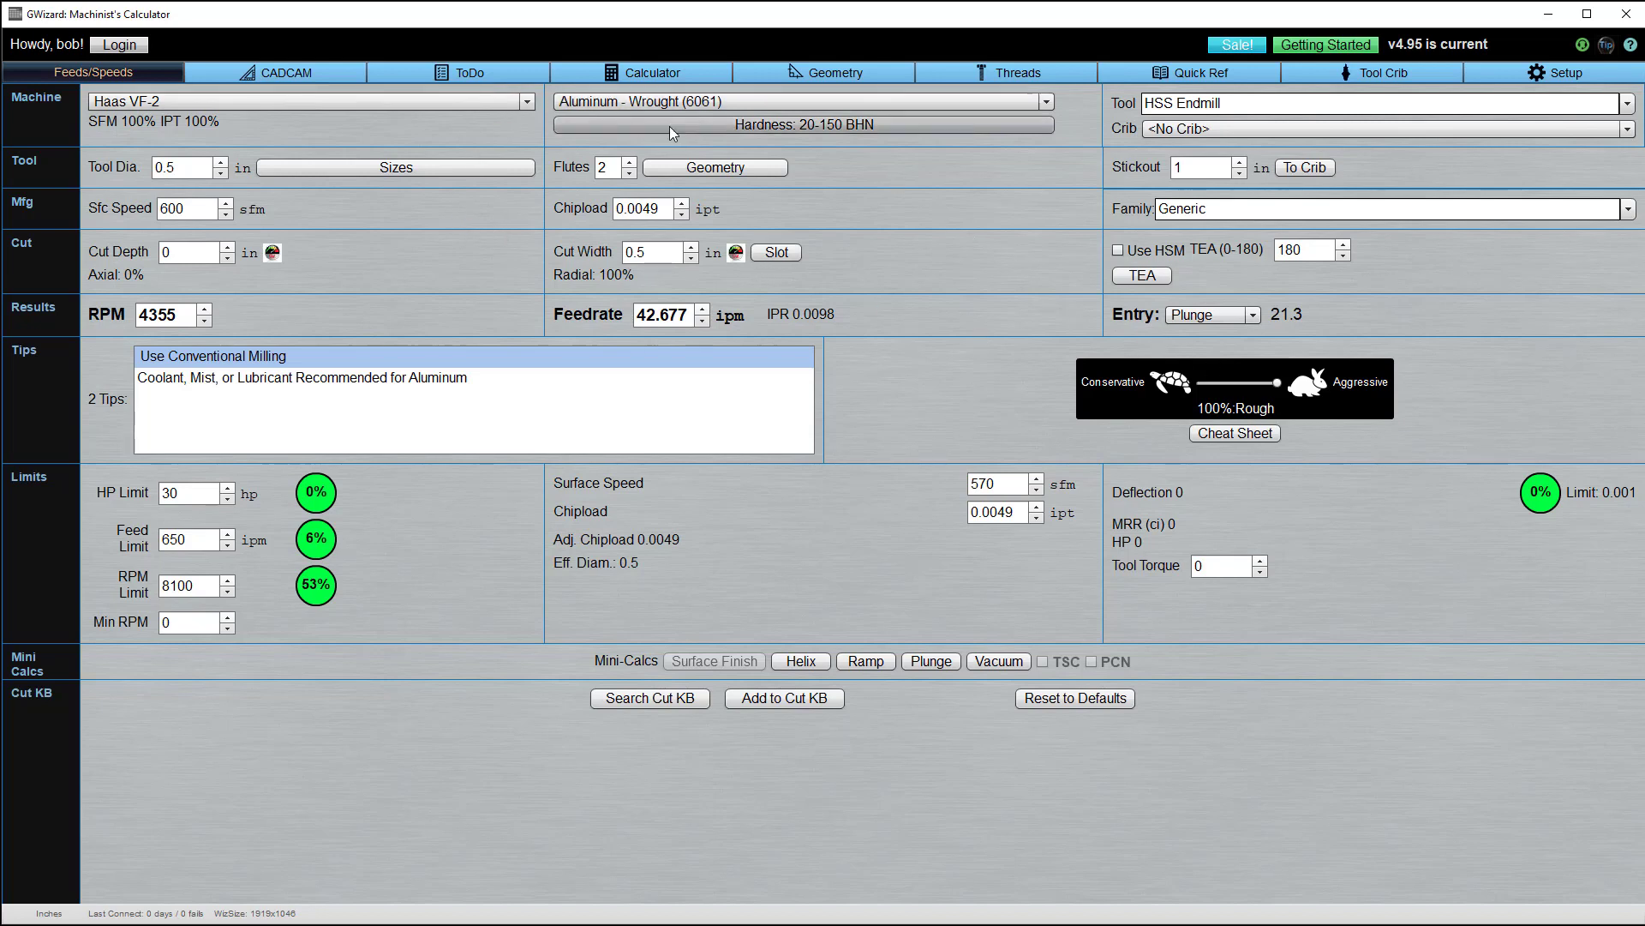
- Open the 1166-material Material Browser, check its History list, and focus the search field
{"action": "left_click", "coordinate": [710, 127]}
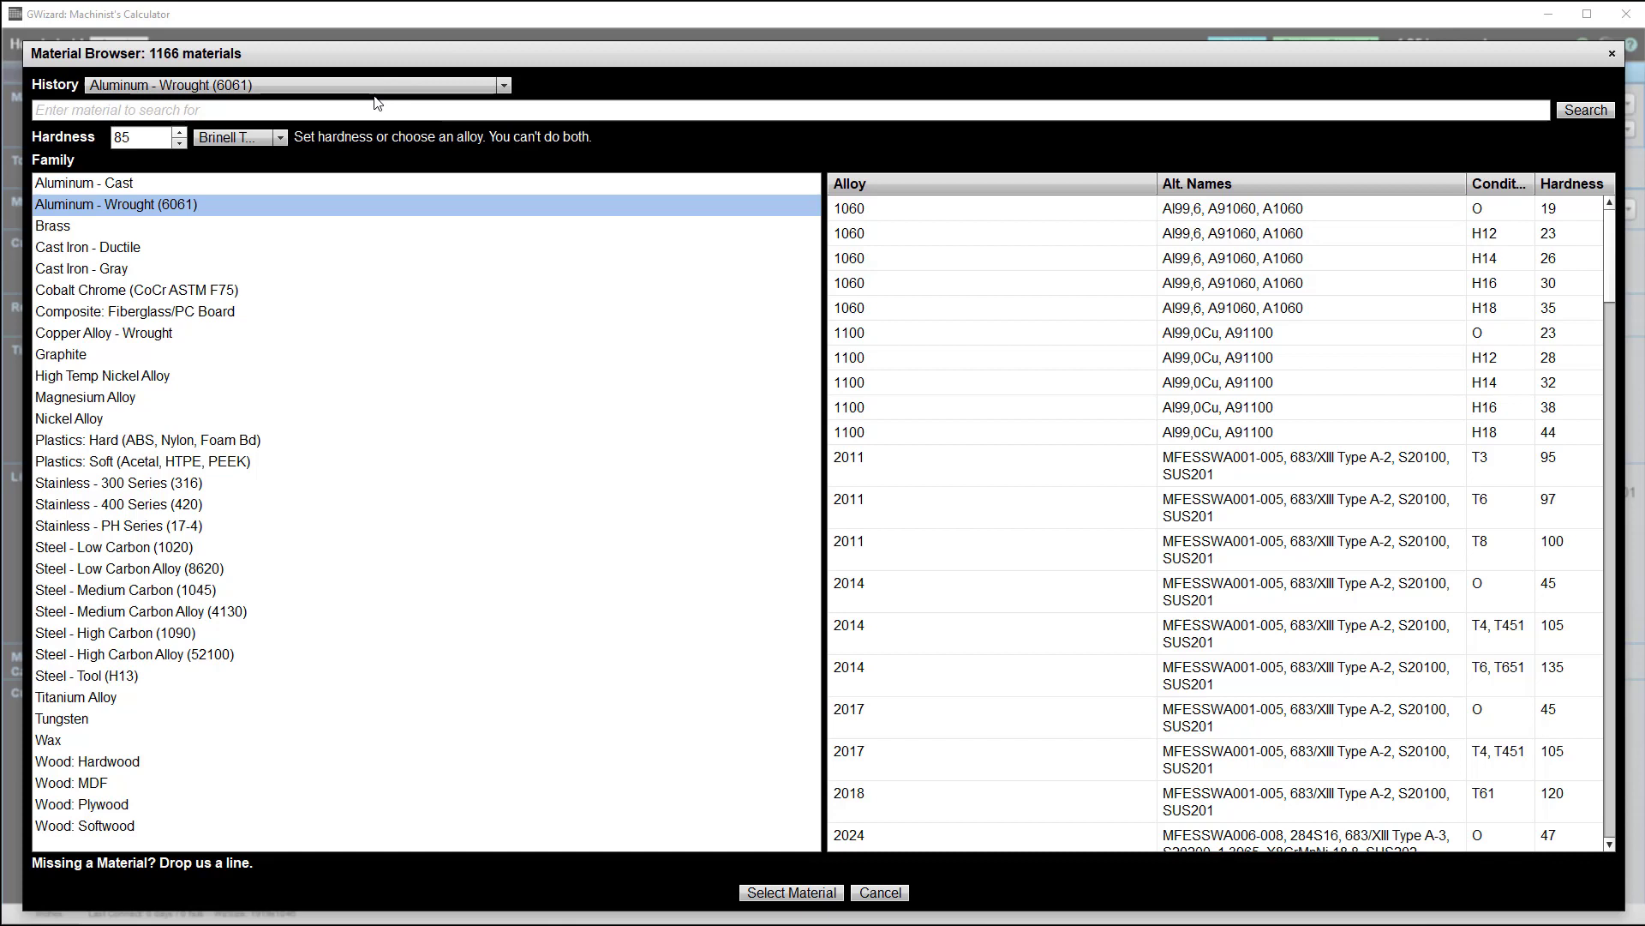
{"action": "left_click", "coordinate": [340, 84]}
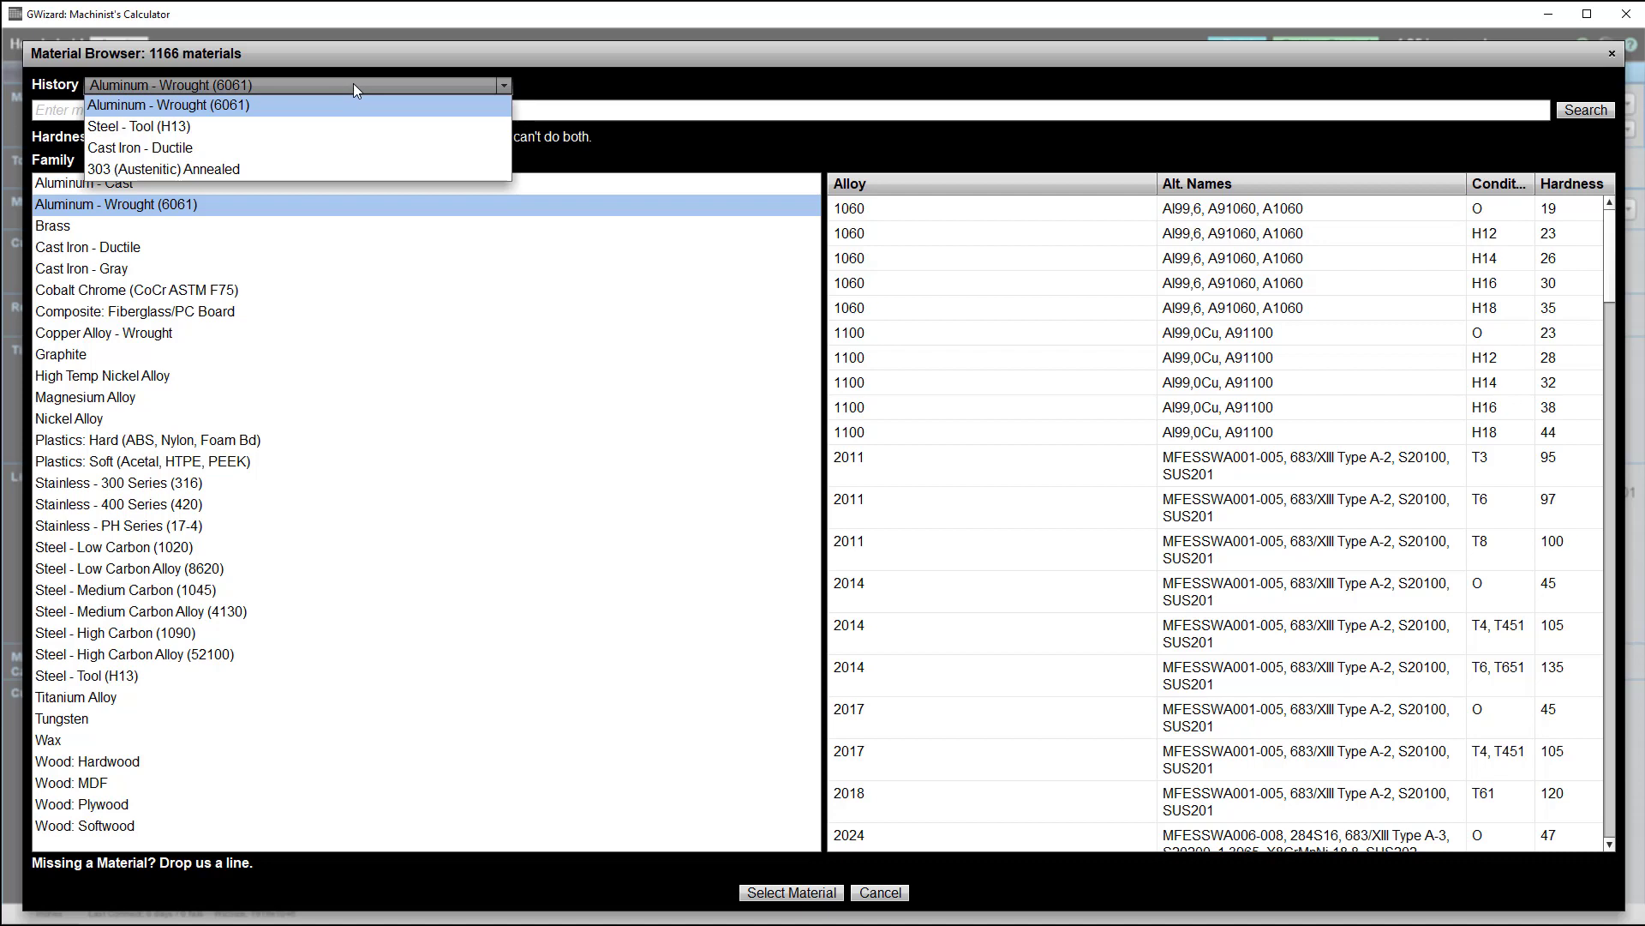
{"action": "left_click", "coordinate": [353, 84]}
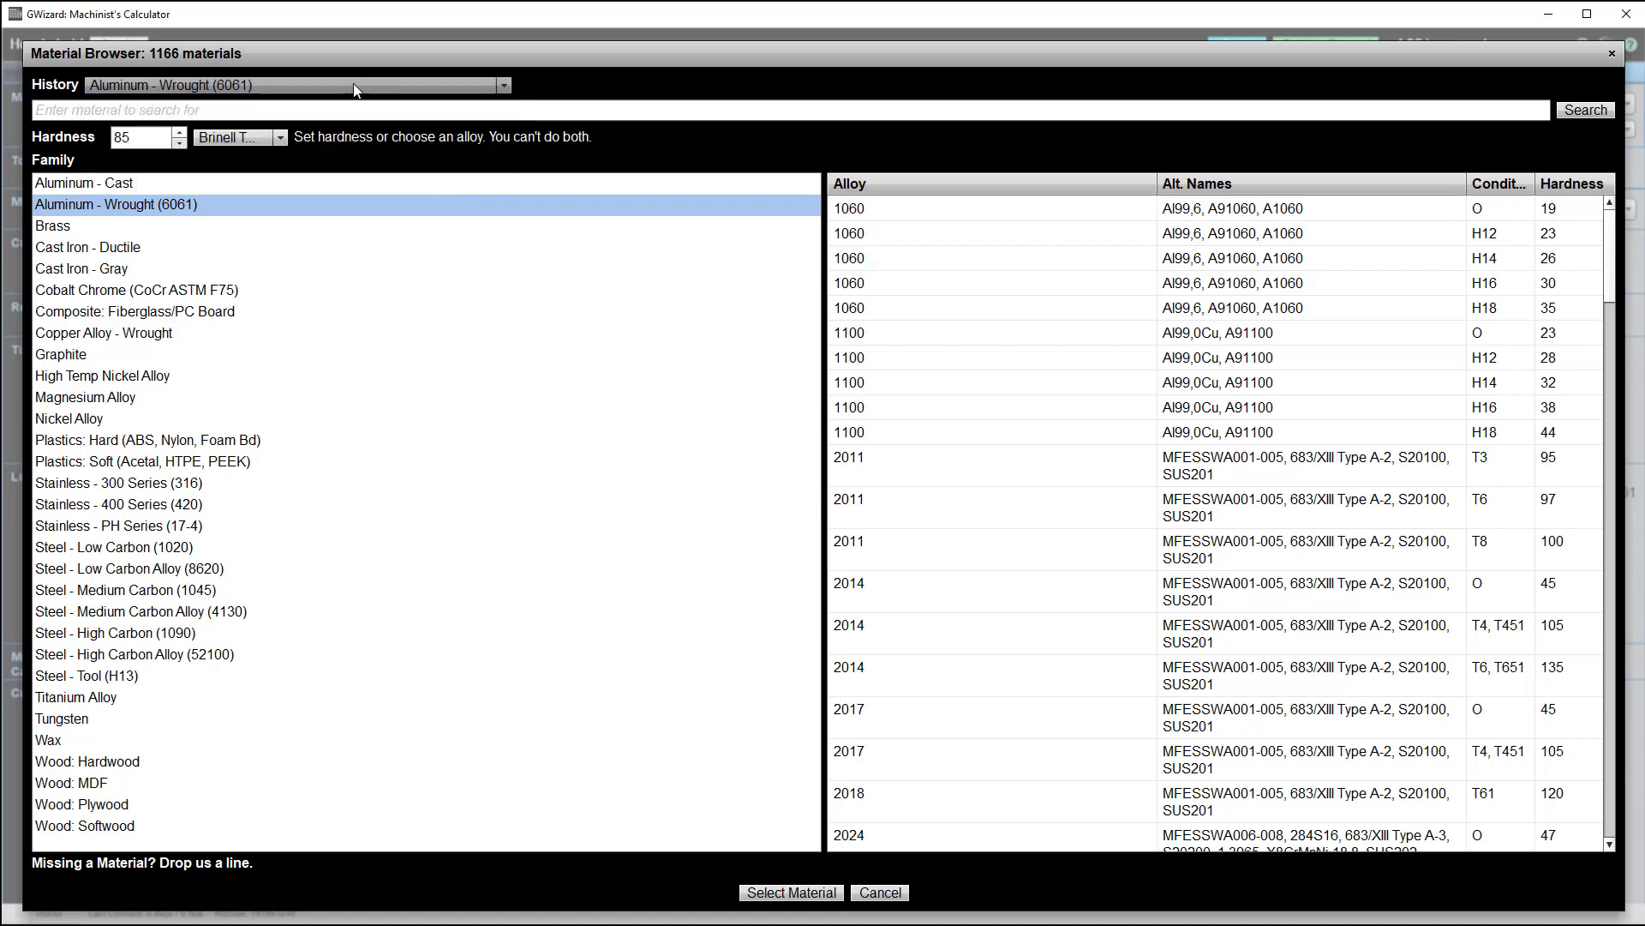
{"action": "left_click", "coordinate": [366, 109]}
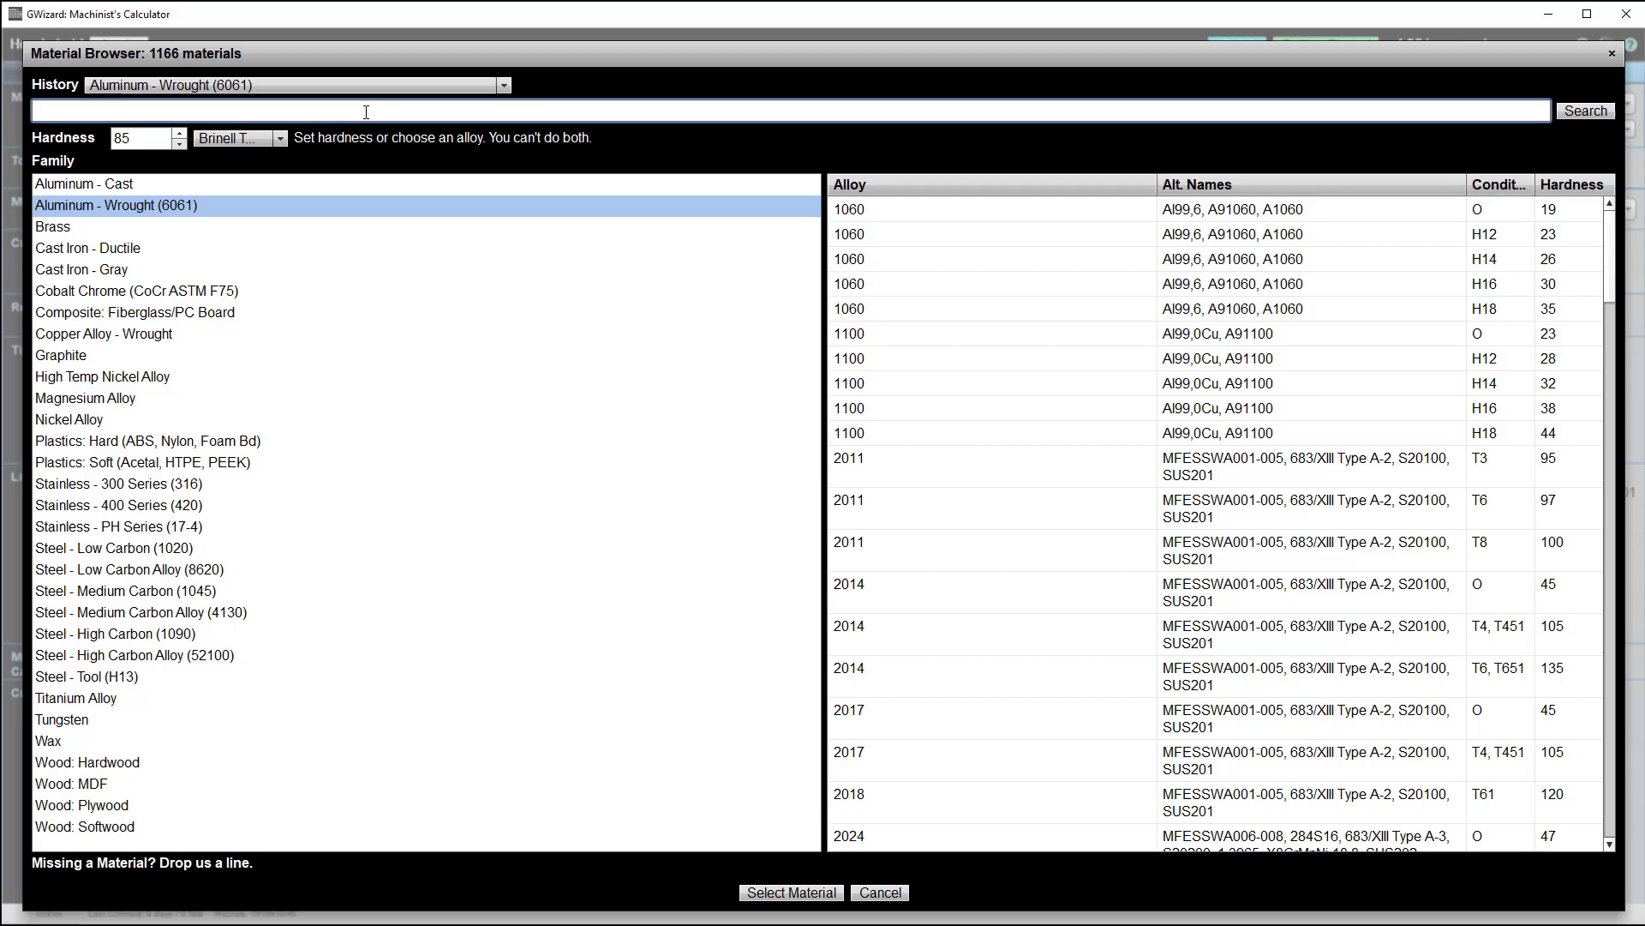
- Search the Material Browser for 'Delrin' to list the soft plastics family with Acetal - Delrin
{"action": "type", "text": "Delrin"}
{"action": "key", "text": "Return"}
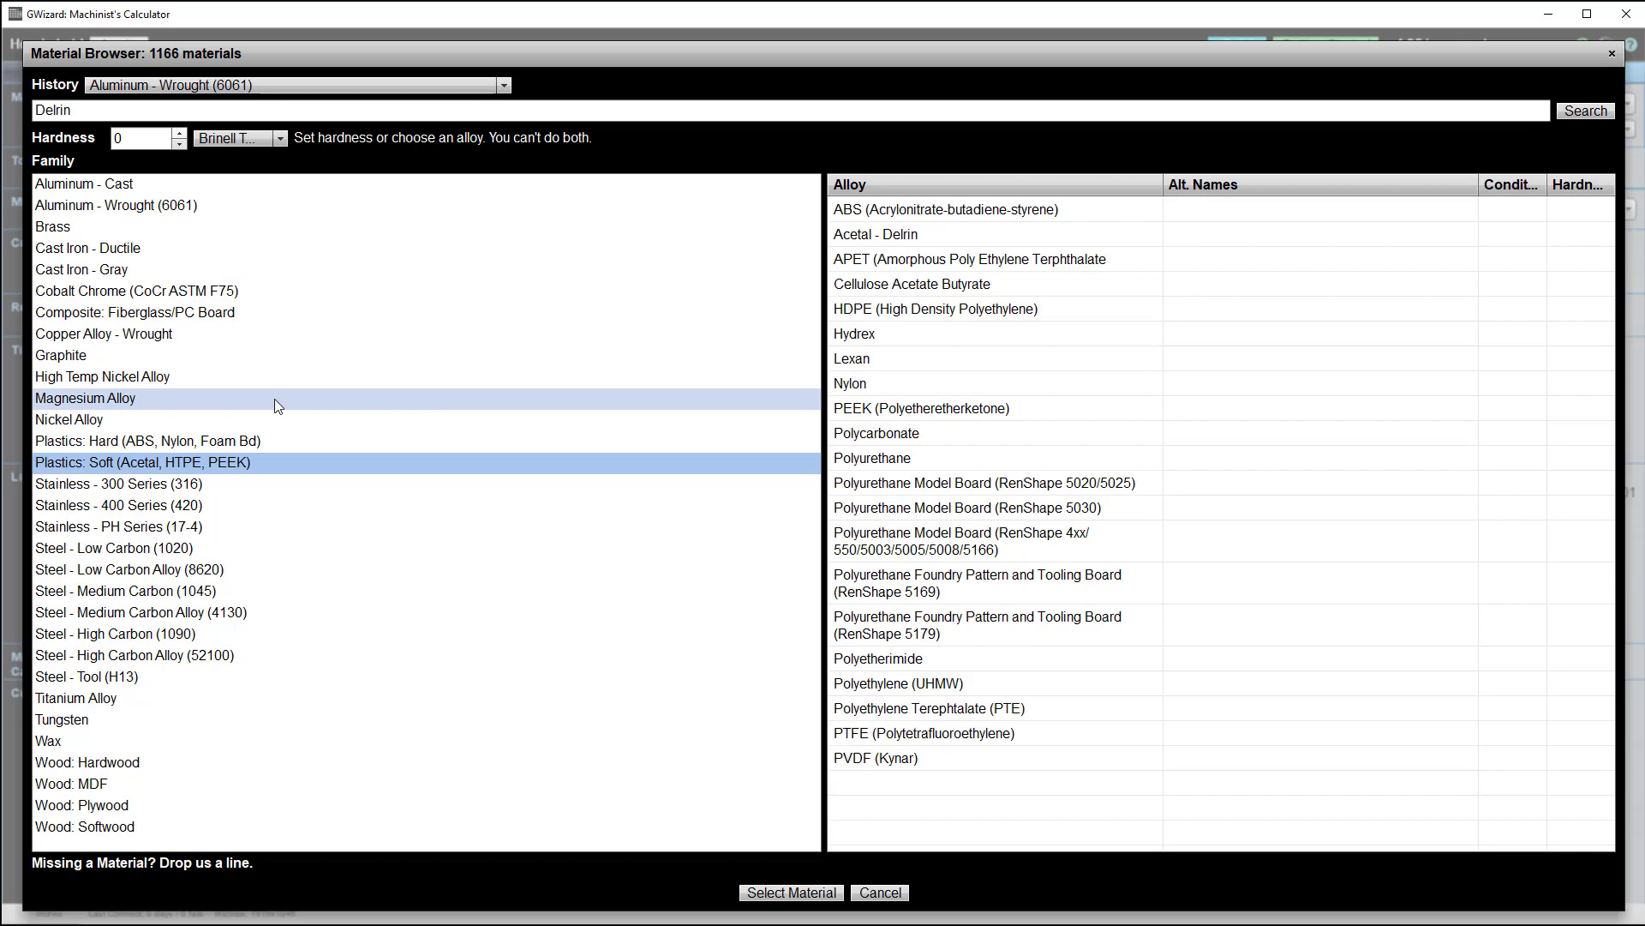
{"action": "left_click", "coordinate": [153, 85]}
{"action": "left_click", "coordinate": [157, 178]}
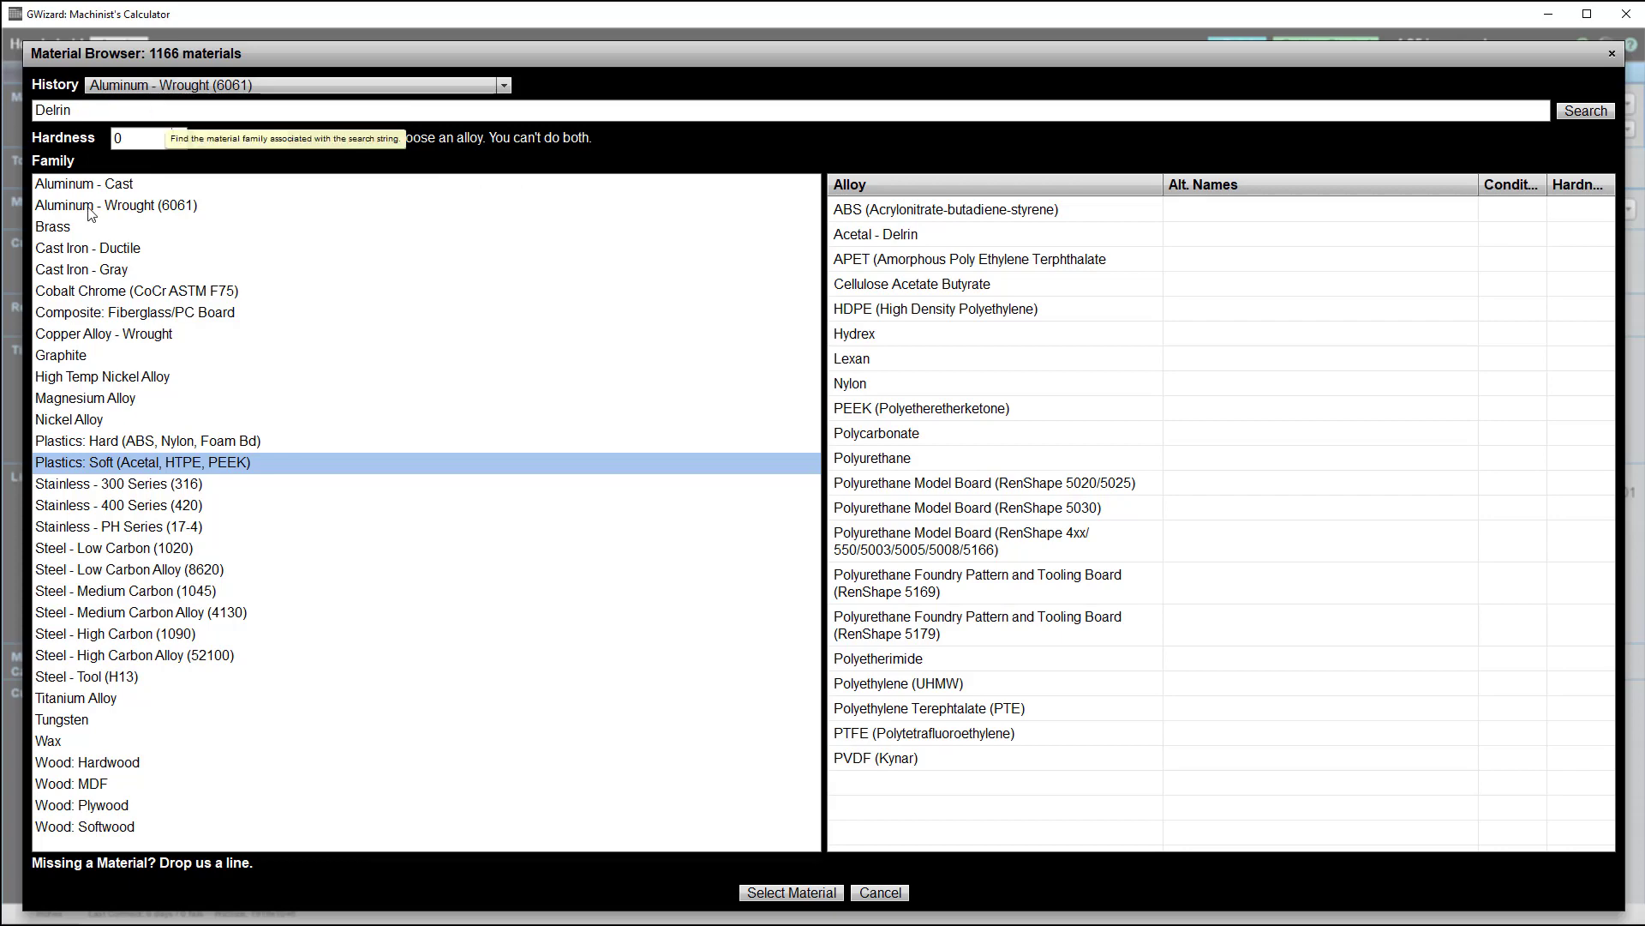
- Apply Steel - Tool (H13) at 500 BHN hardness, giving 575 RPM and 1.897 ipm
{"action": "left_click", "coordinate": [135, 677]}
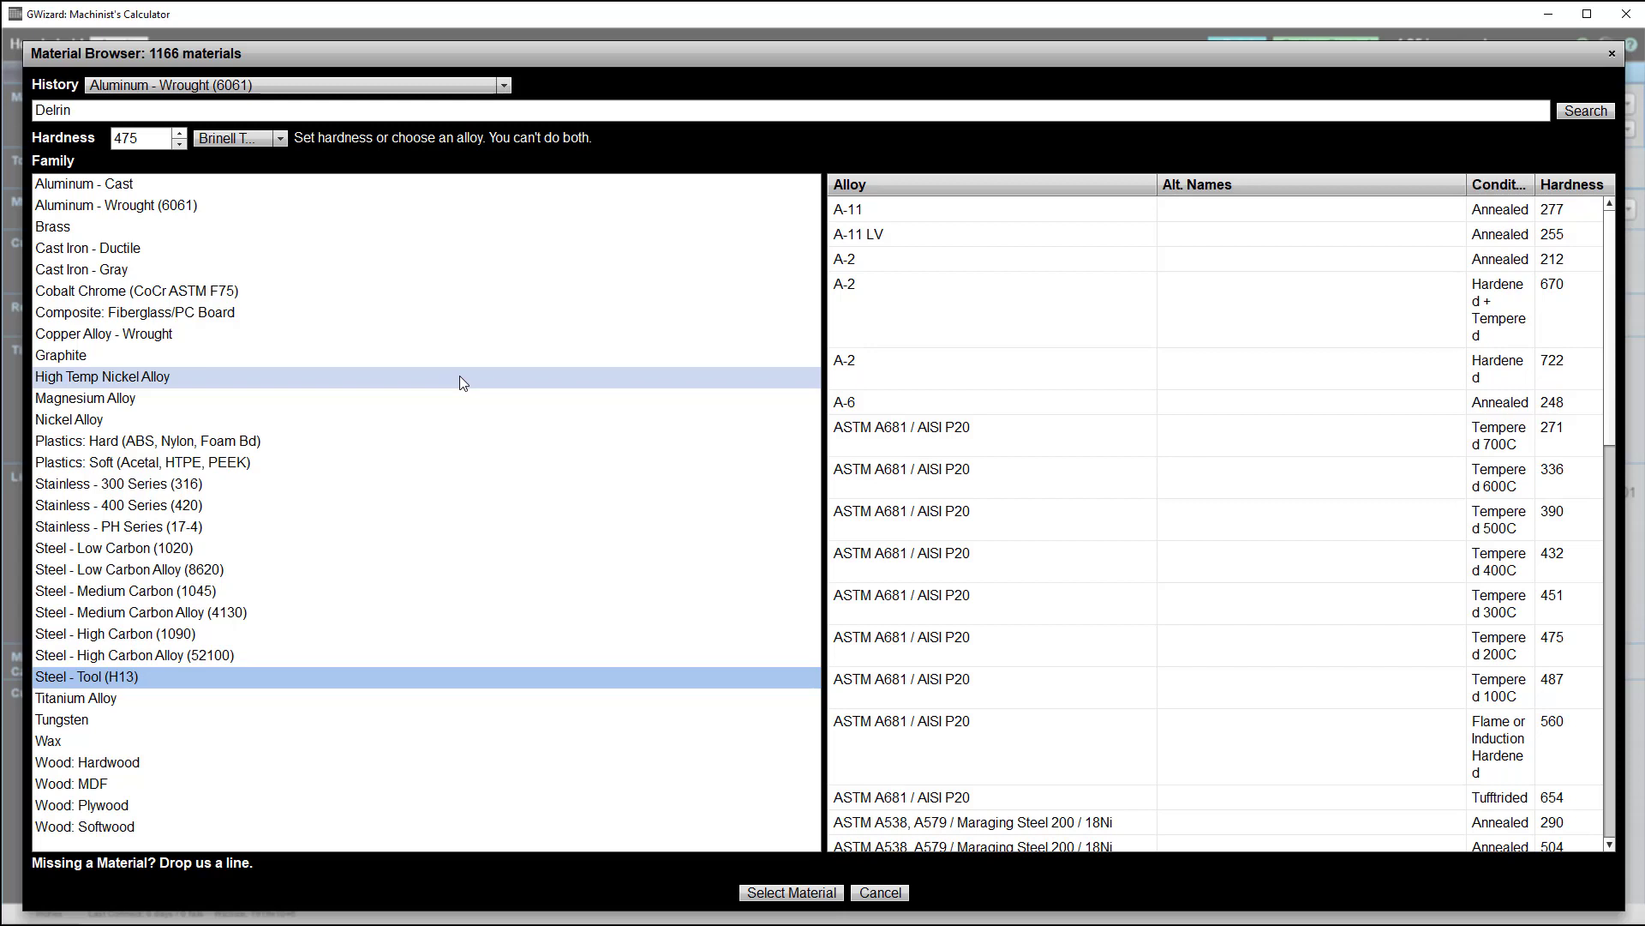
{"action": "double_click", "coordinate": [140, 138]}
{"action": "type", "text": "5"}
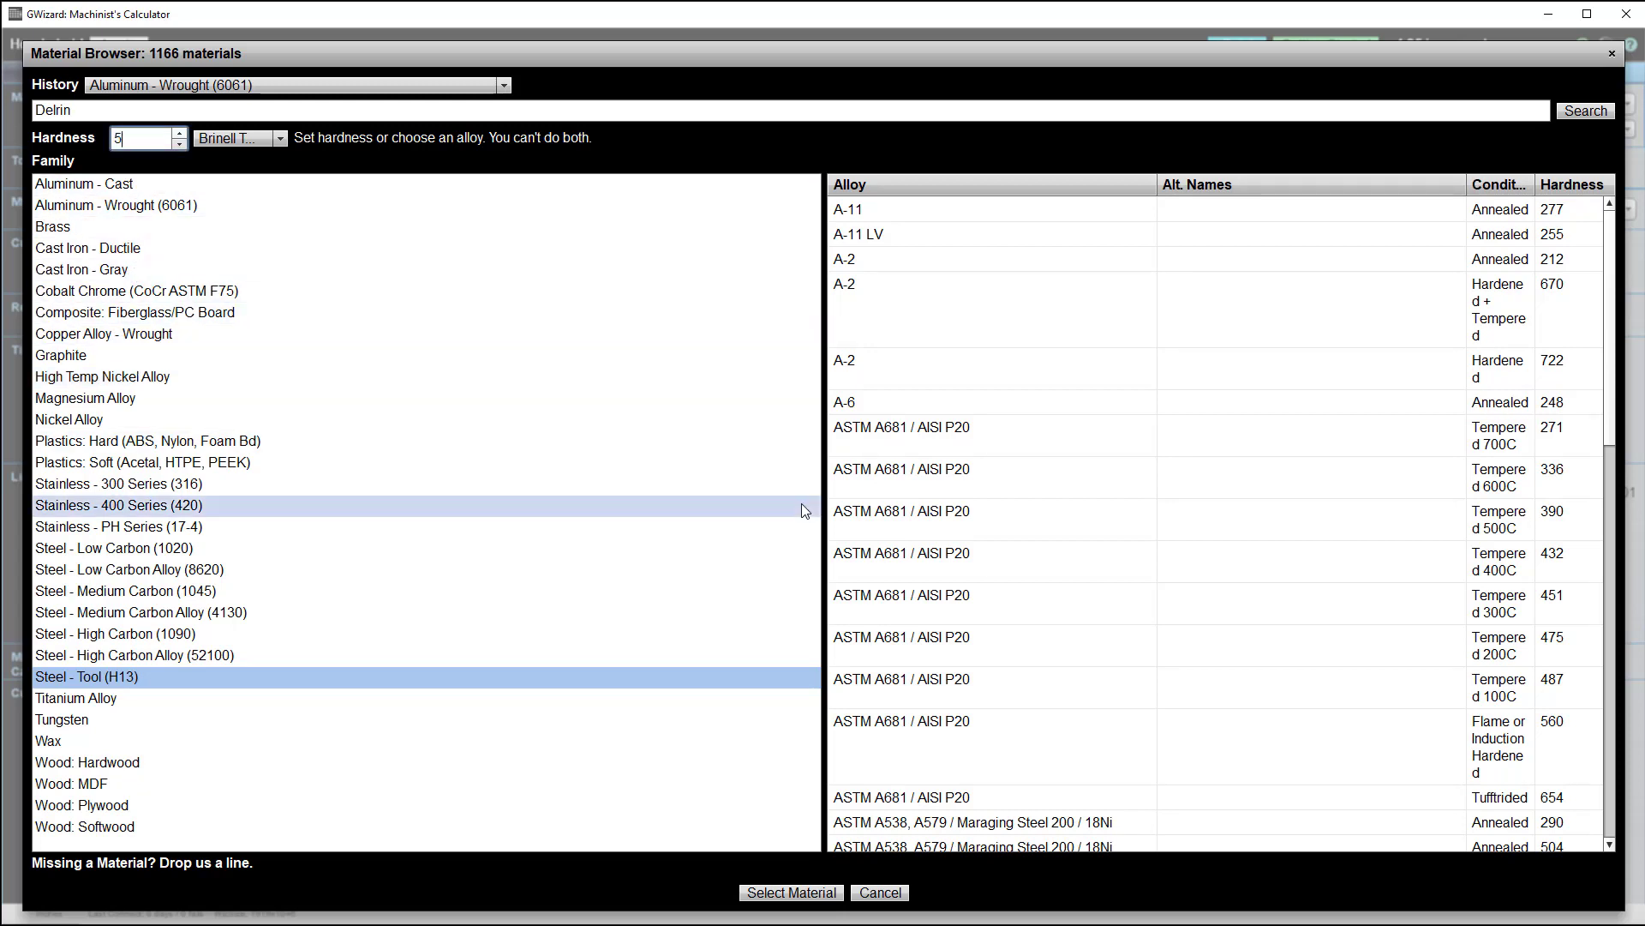
{"action": "type", "text": "00"}
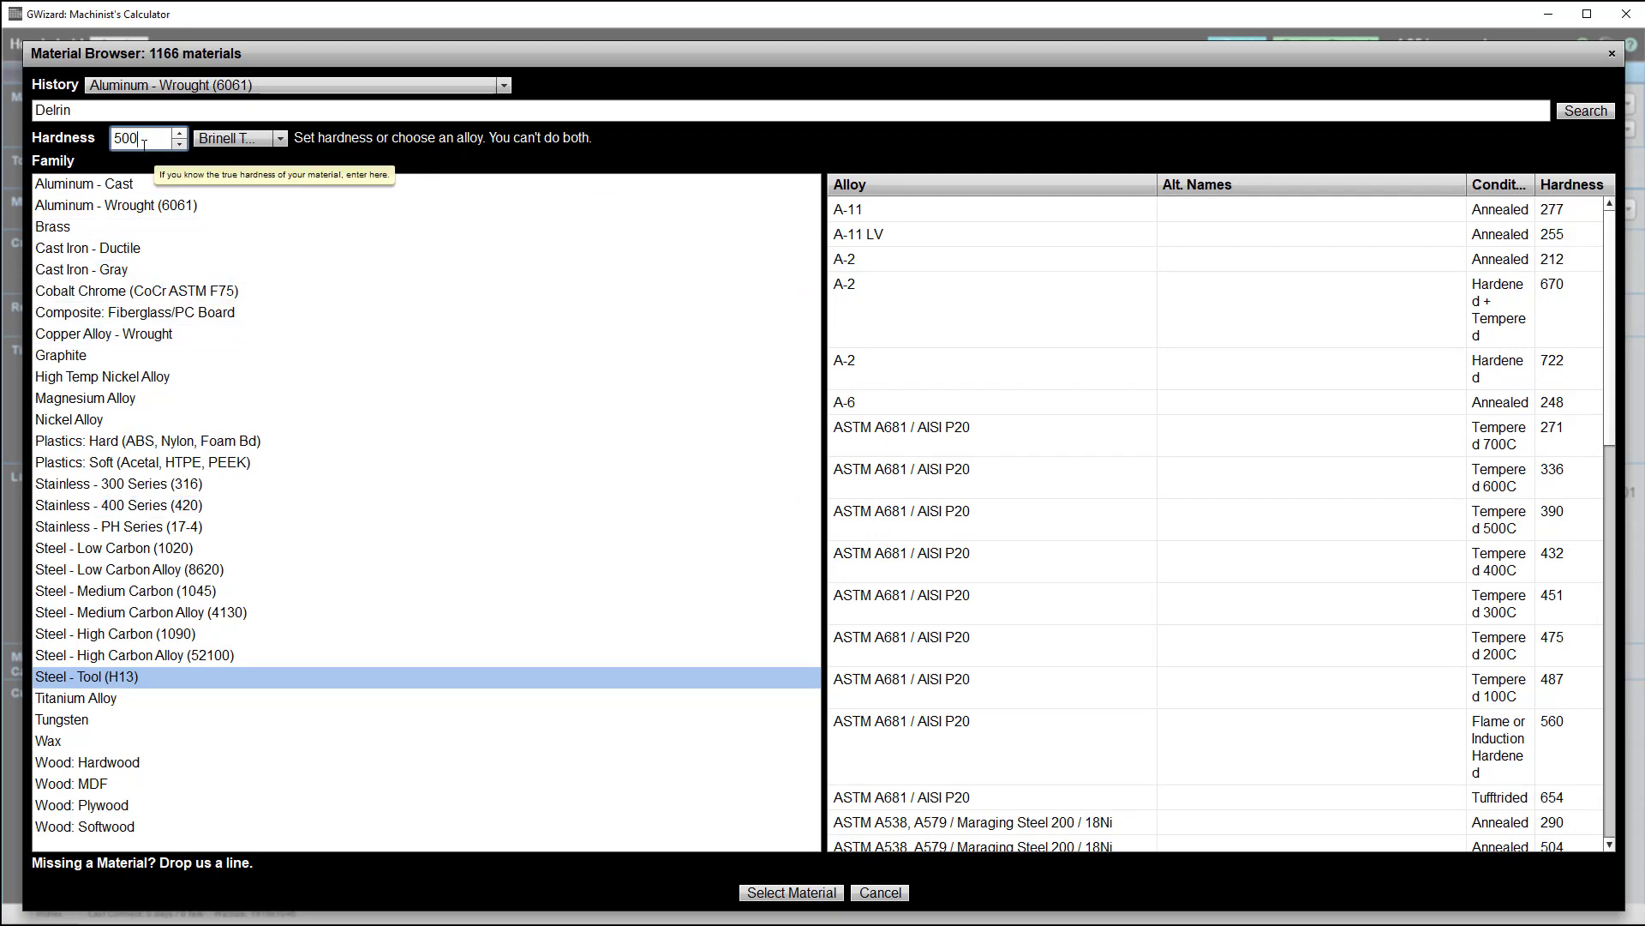
{"action": "left_click", "coordinate": [791, 892]}
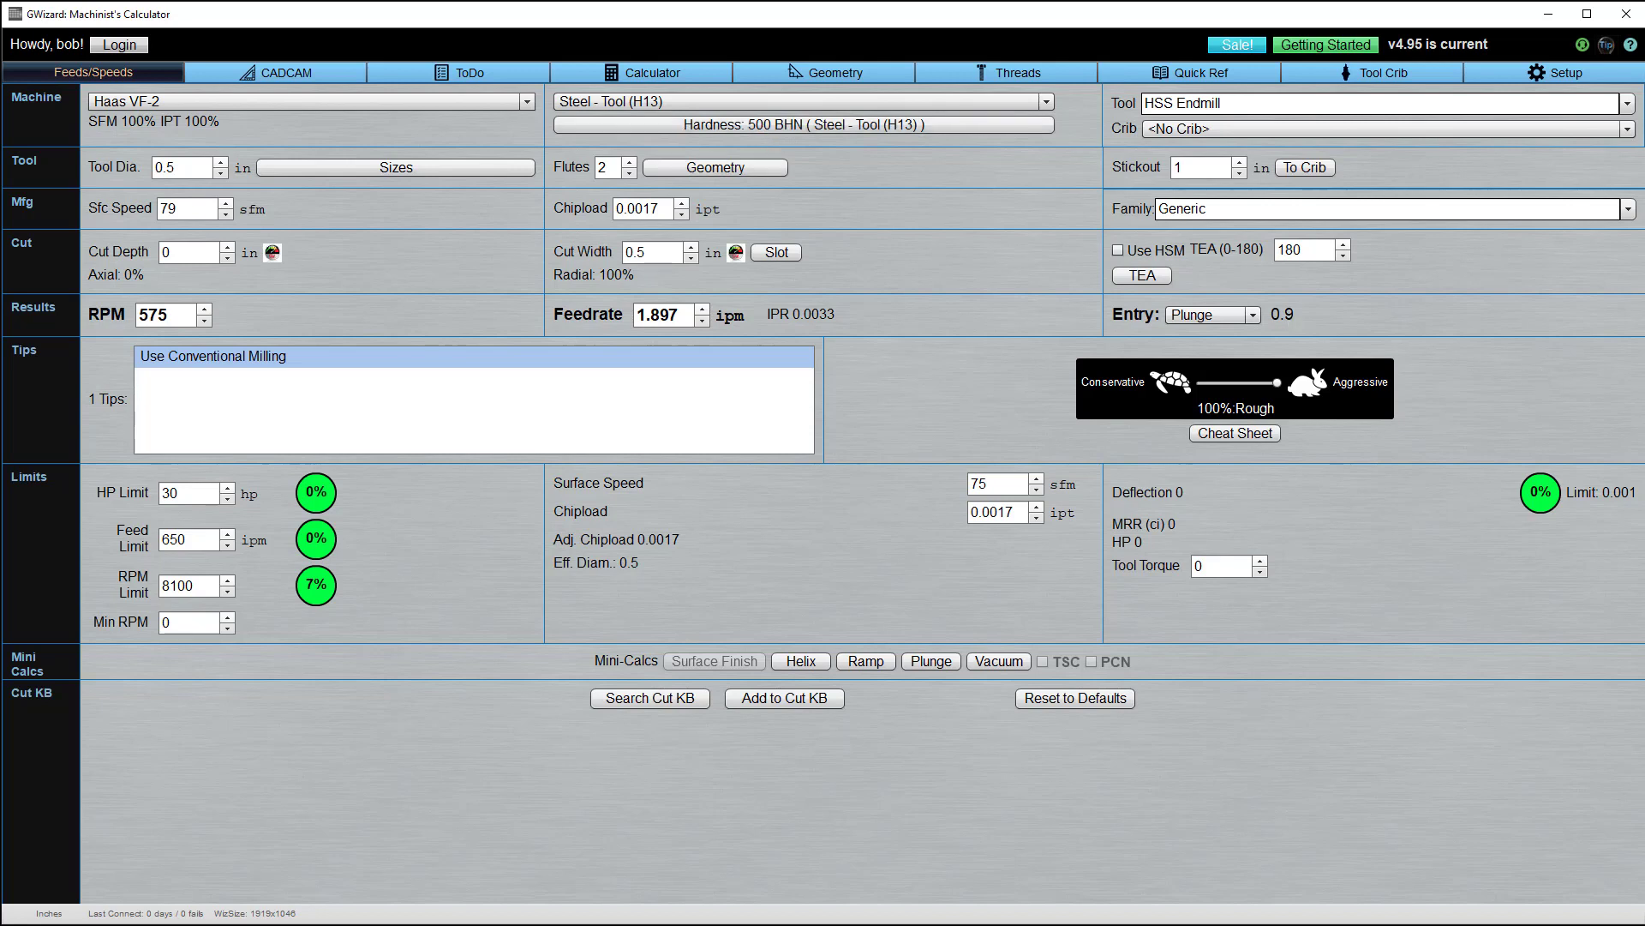
{"action": "left_click", "coordinate": [840, 127]}
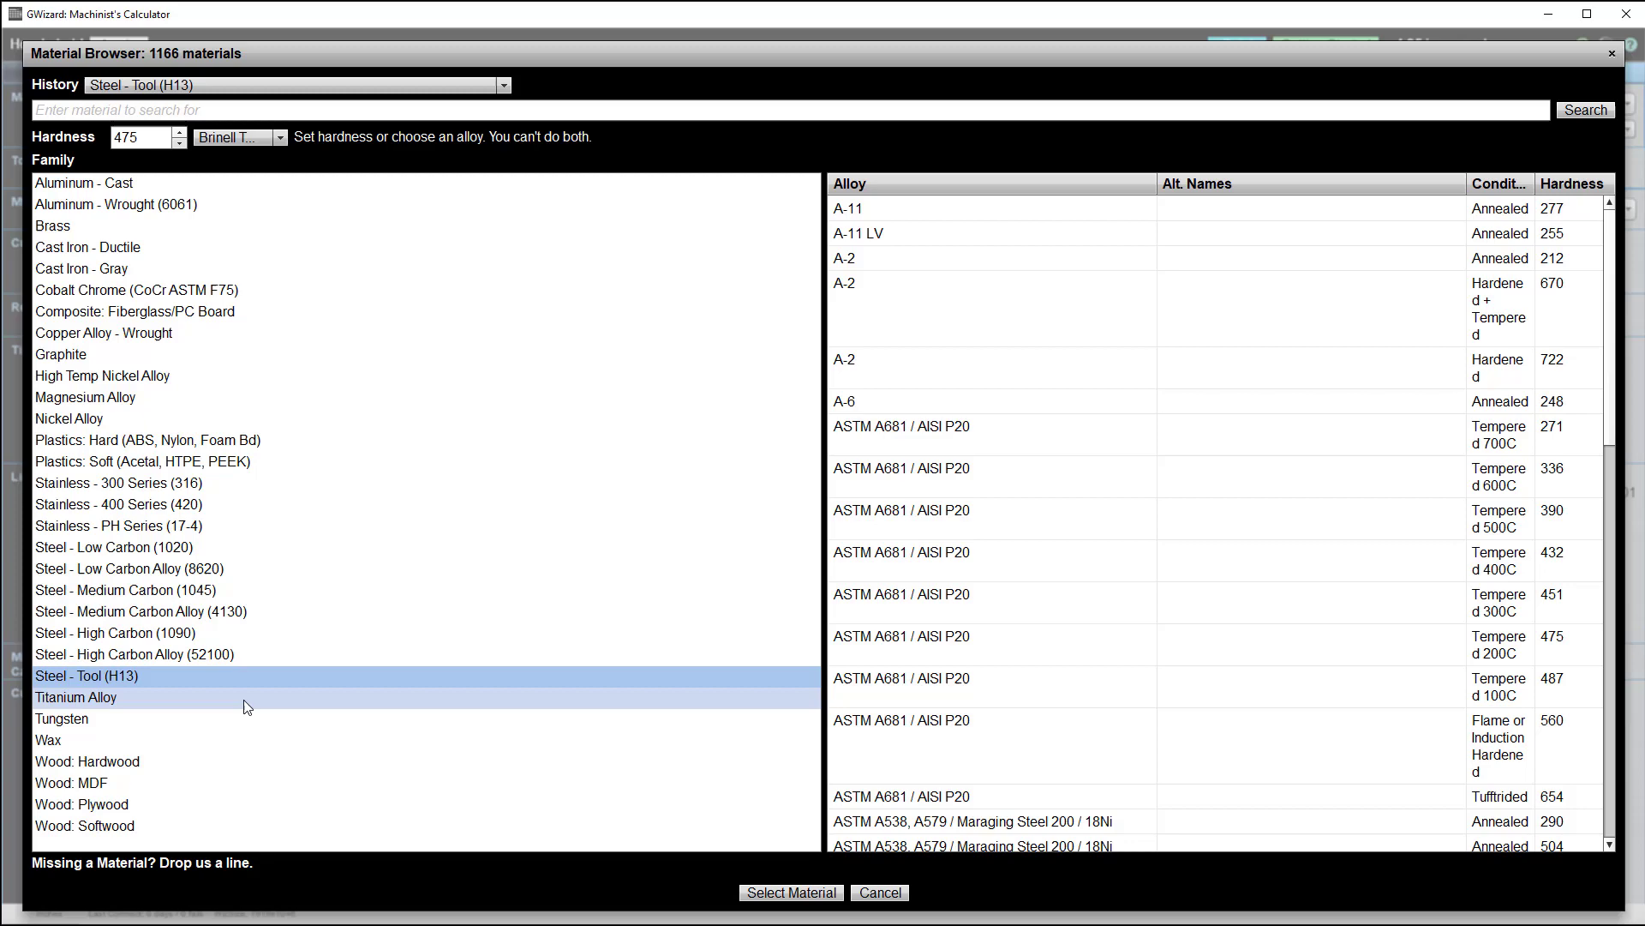
{"action": "left_click", "coordinate": [235, 761]}
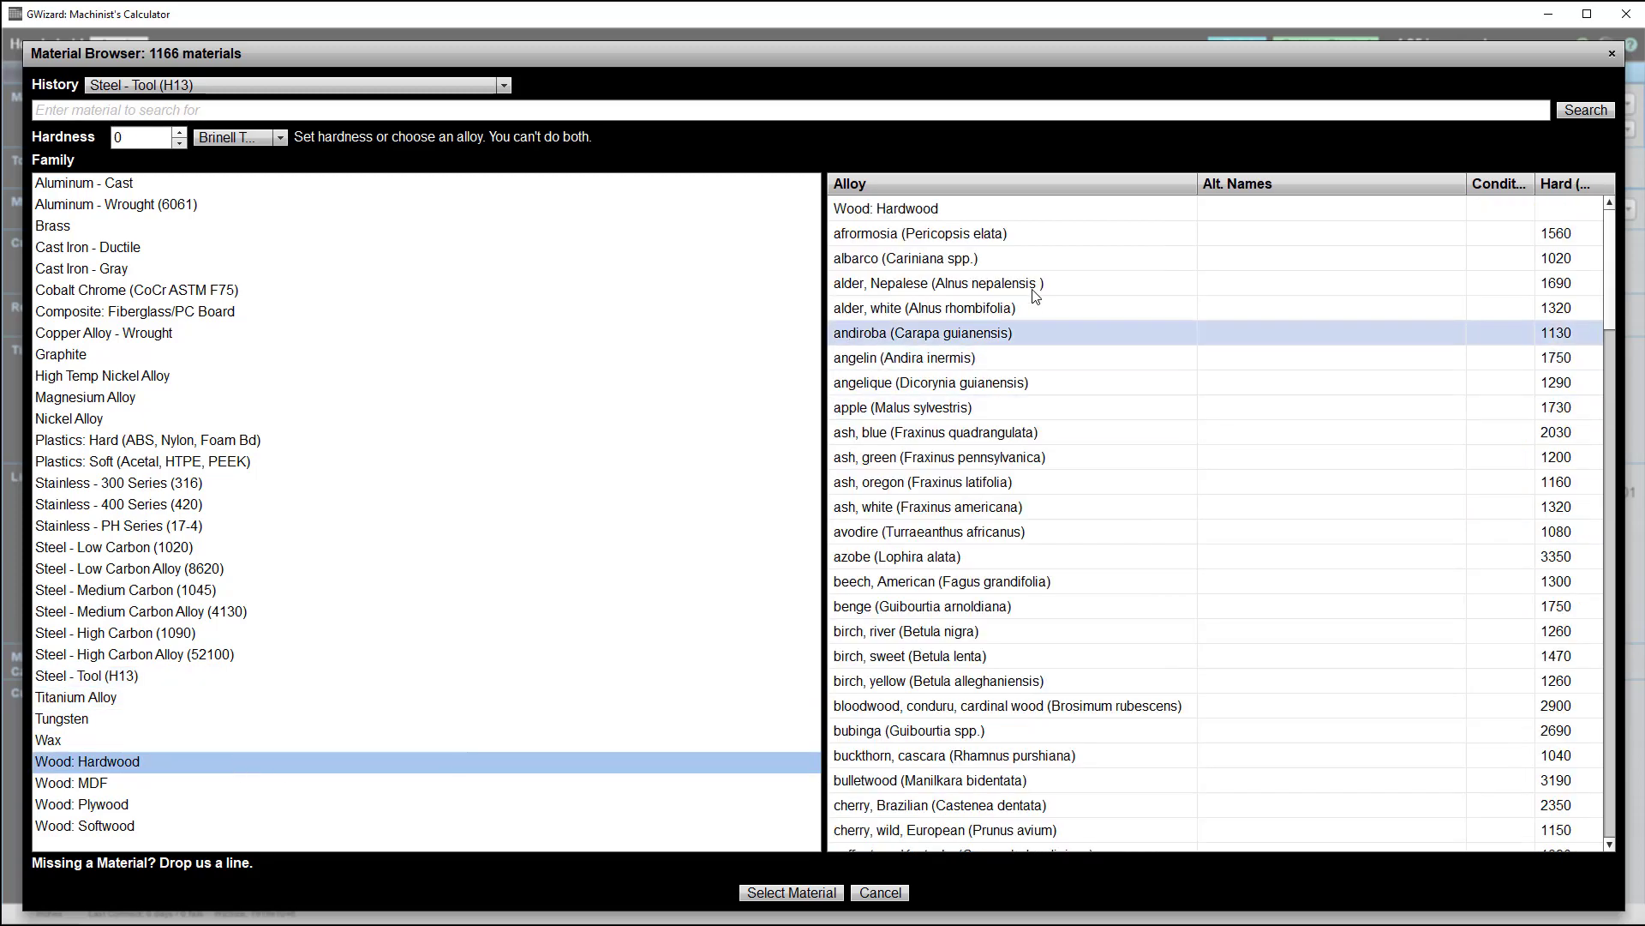
{"action": "scroll", "coordinate": [1063, 489], "scroll_direction": "down", "scroll_amount": 20}
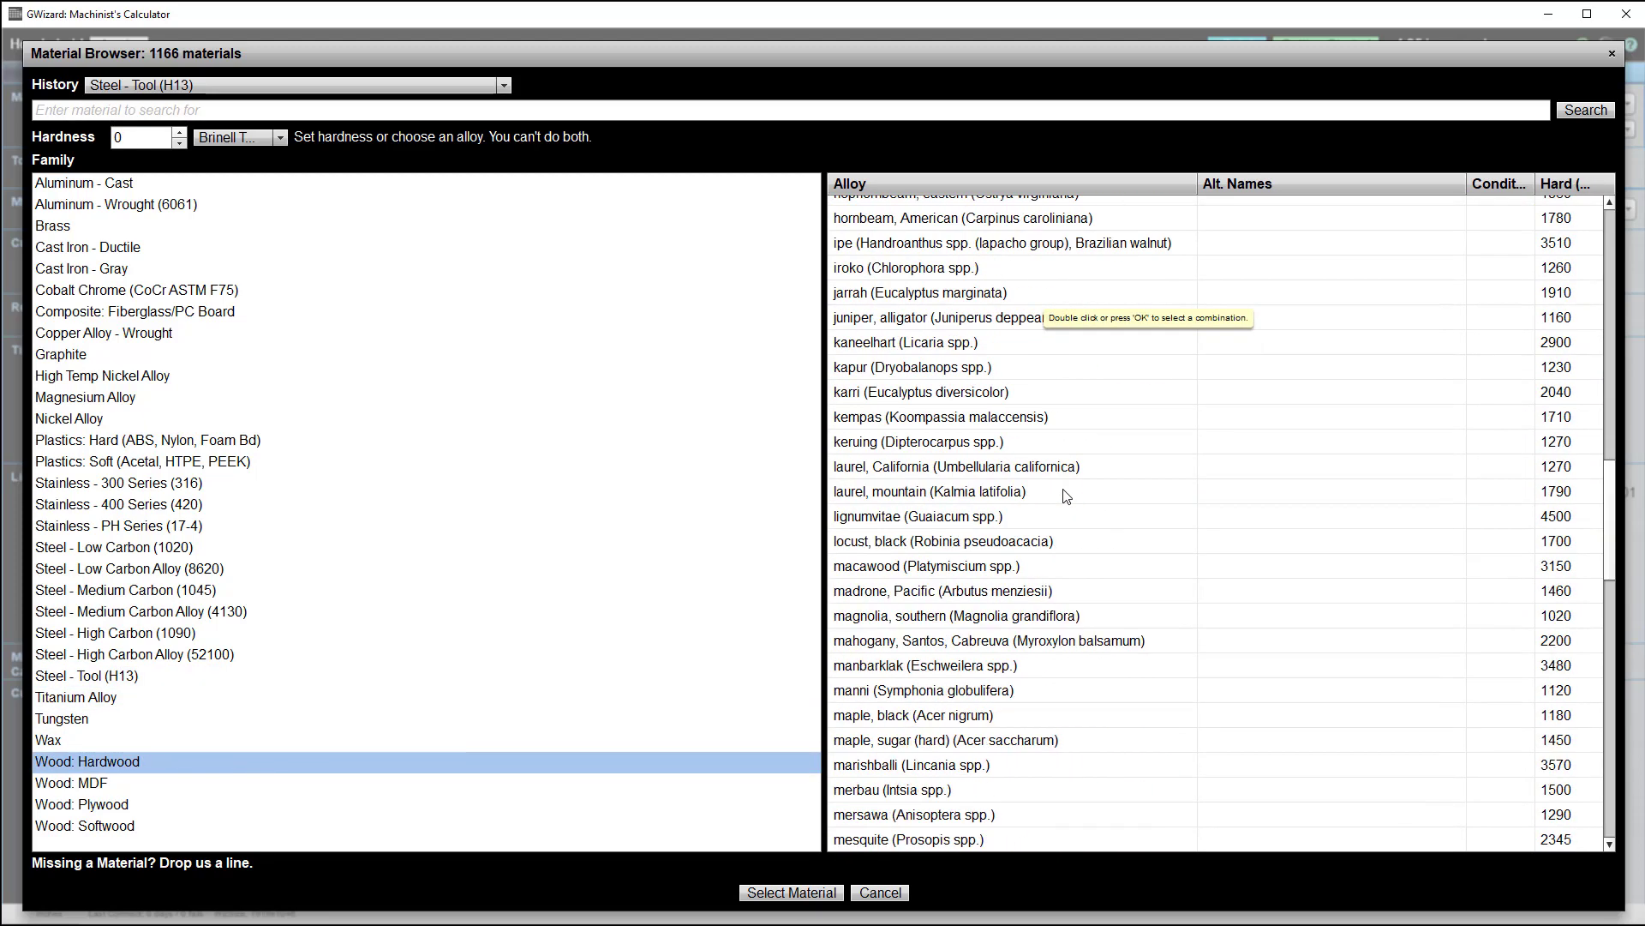
{"action": "scroll", "coordinate": [1063, 446], "scroll_direction": "down", "scroll_amount": 10}
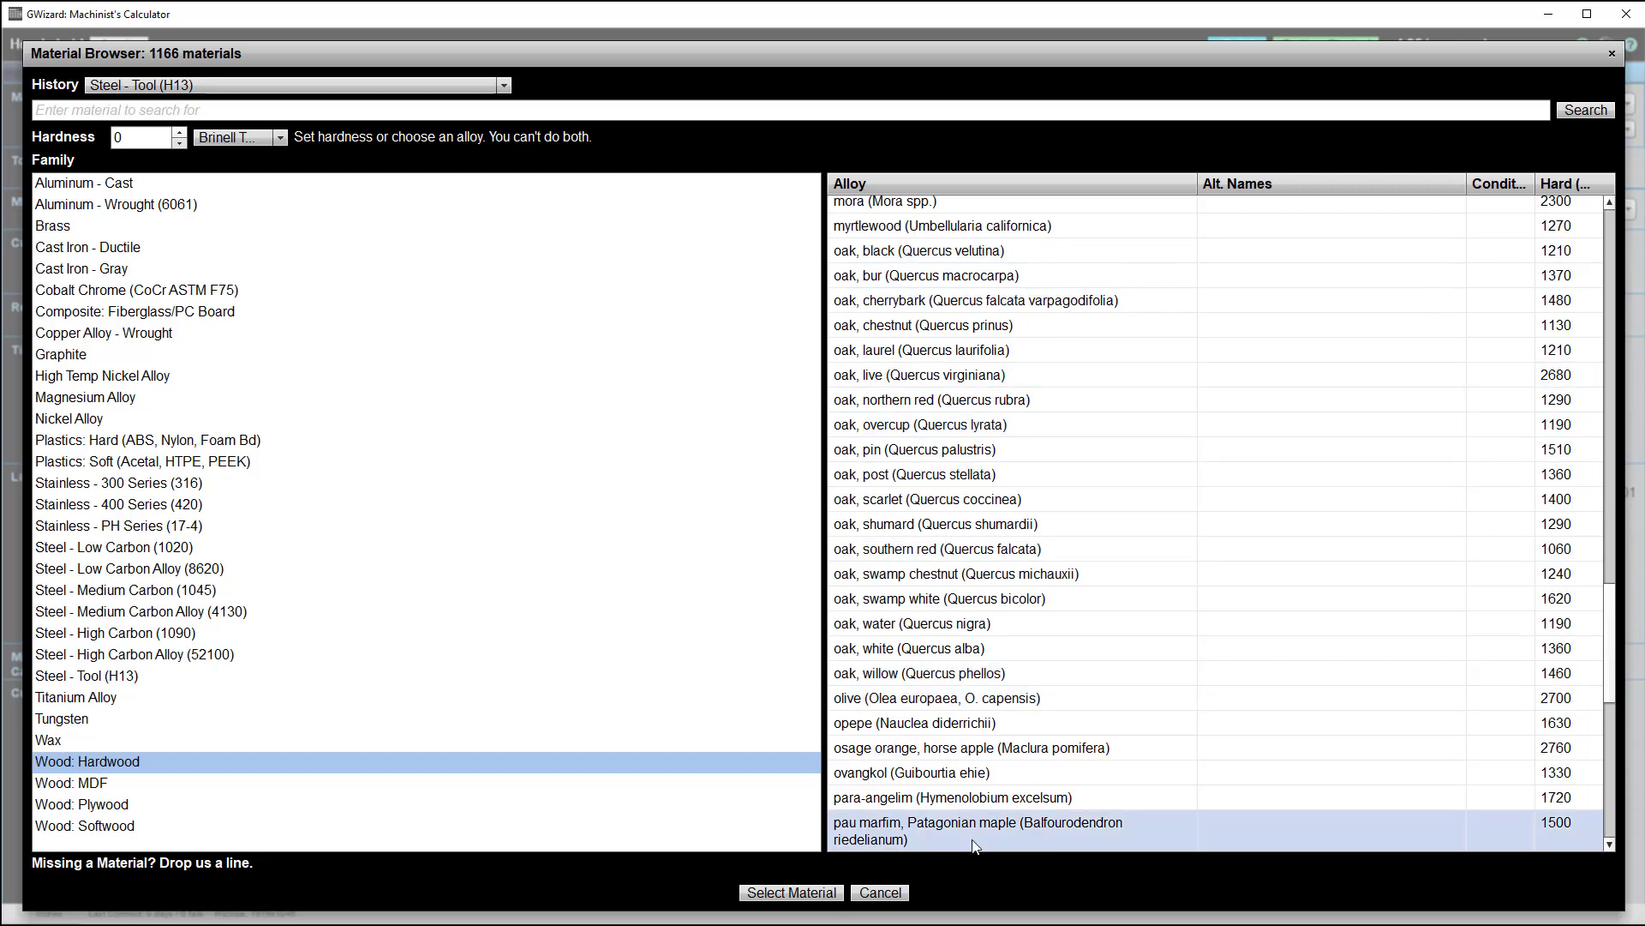
{"action": "left_click", "coordinate": [873, 894]}
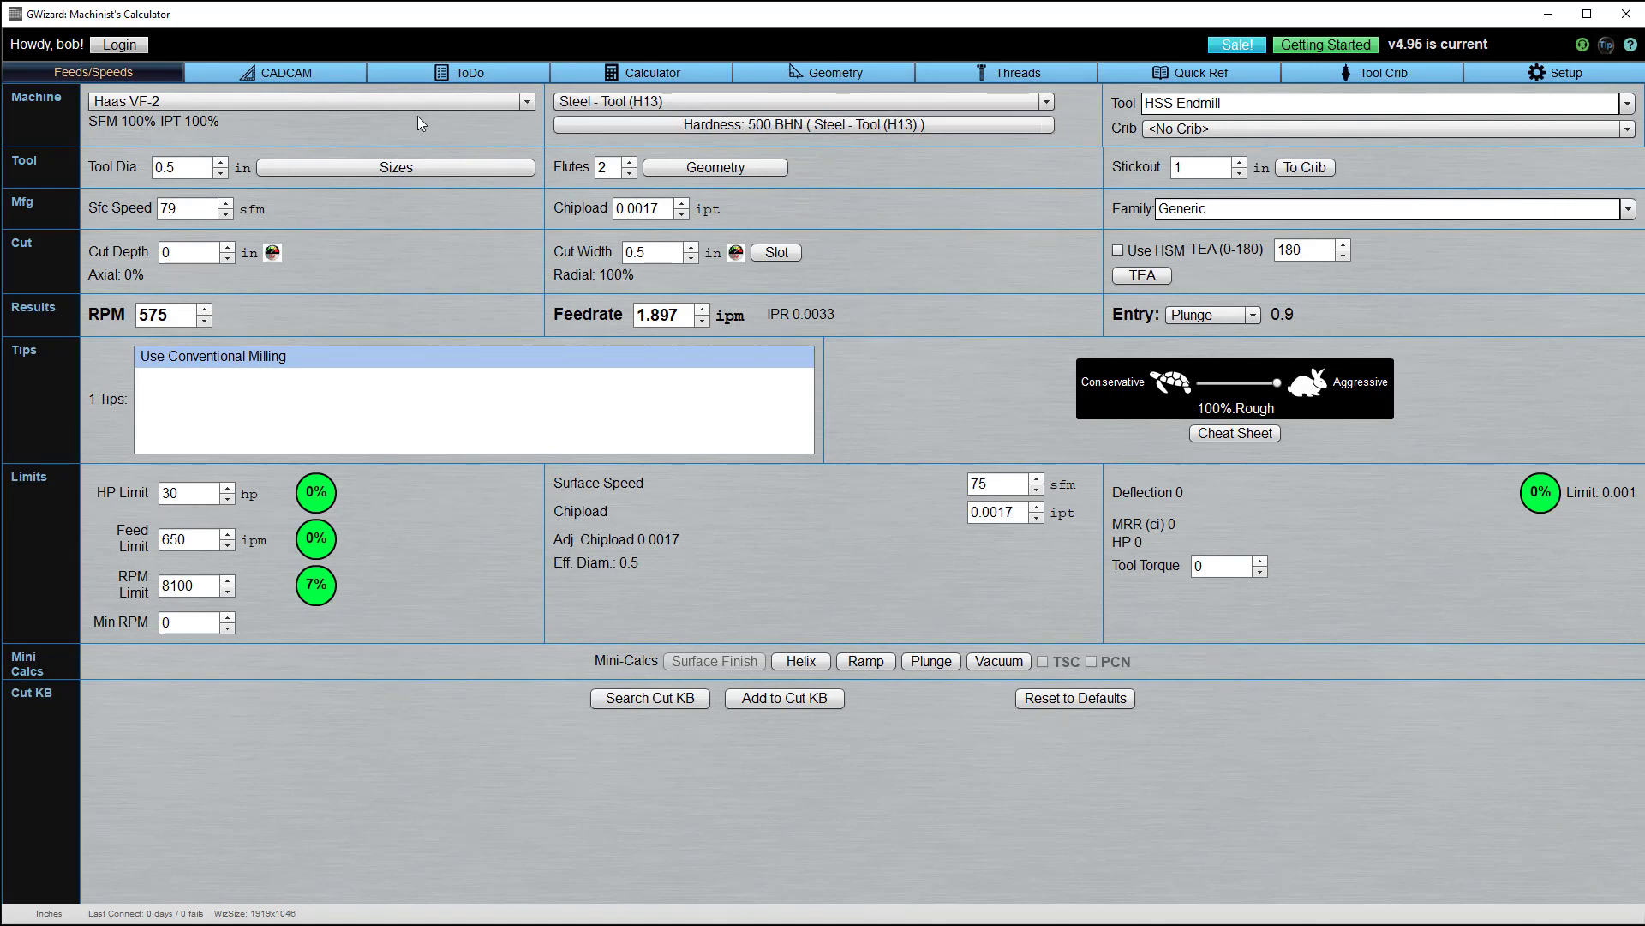
- Open the Quick Ref Weights calculator and try Channel, Angle, I-Beam, then Rectangular shapes
{"action": "left_click", "coordinate": [289, 76]}
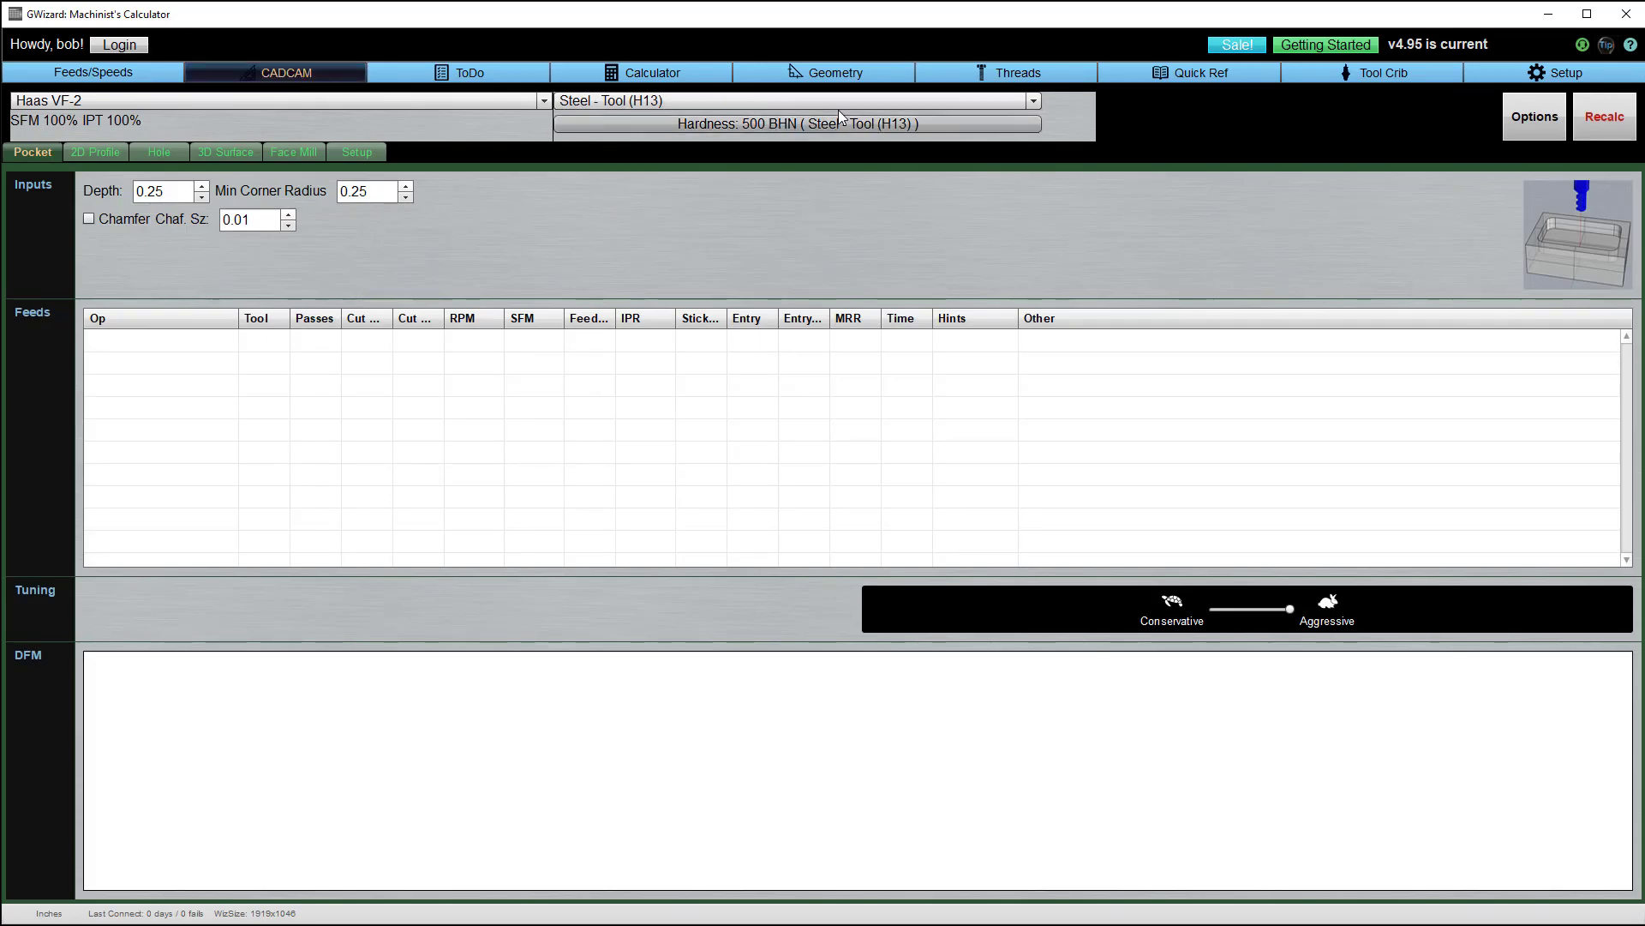
{"action": "left_click", "coordinate": [1155, 67]}
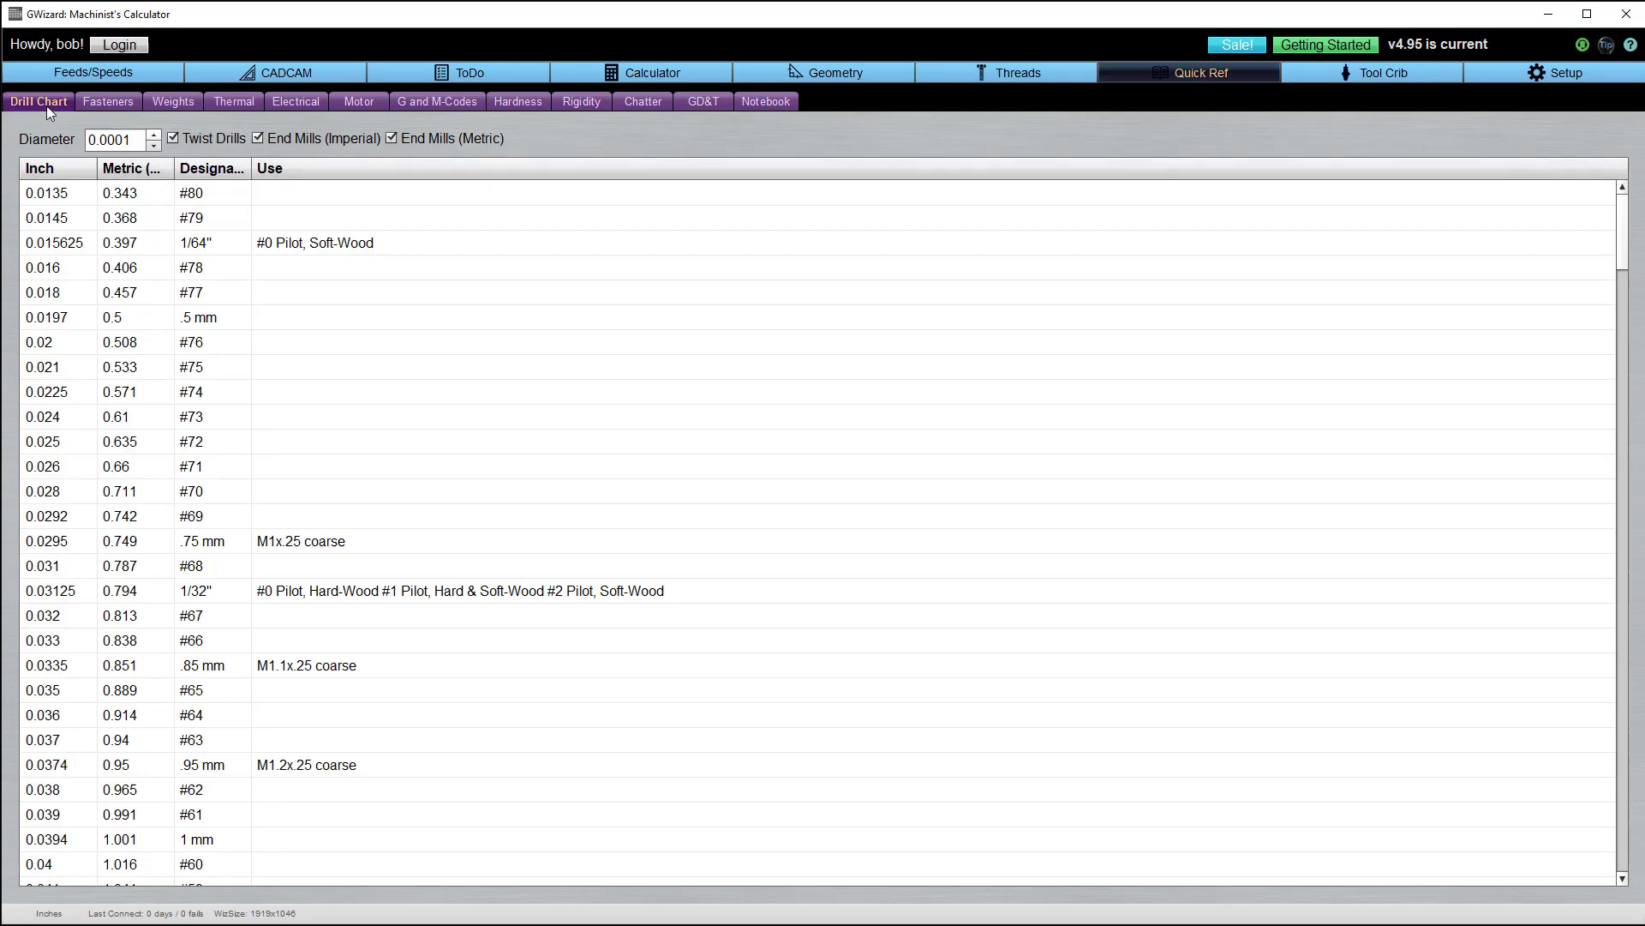
{"action": "left_click", "coordinate": [170, 100]}
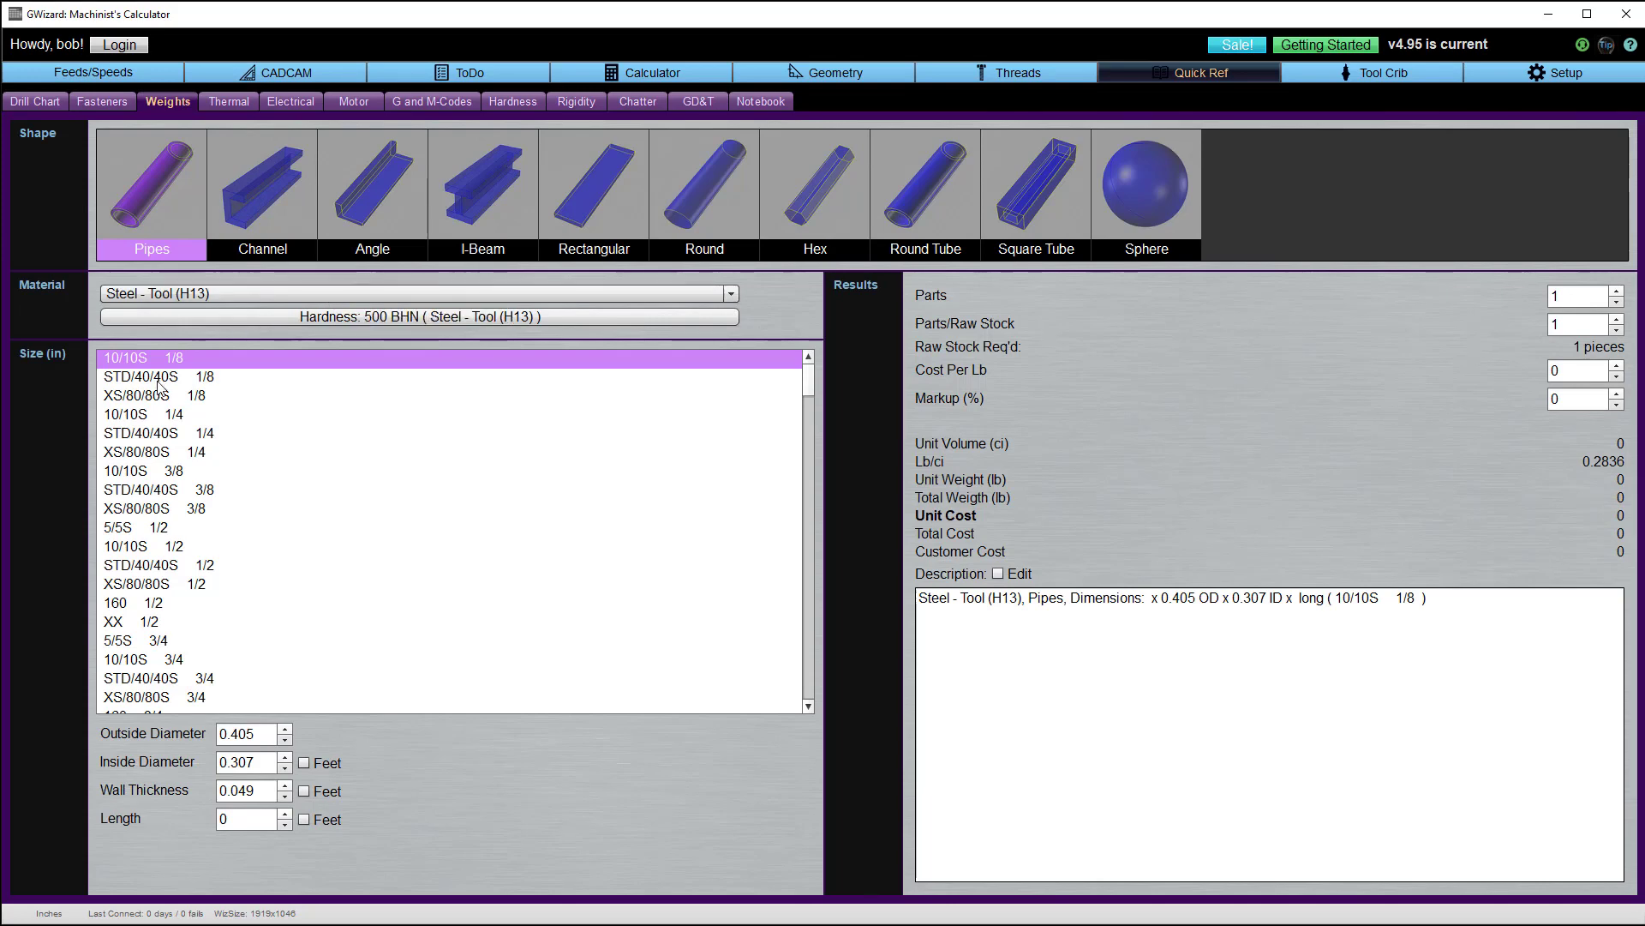
{"action": "left_click", "coordinate": [257, 163]}
{"action": "left_click", "coordinate": [377, 178]}
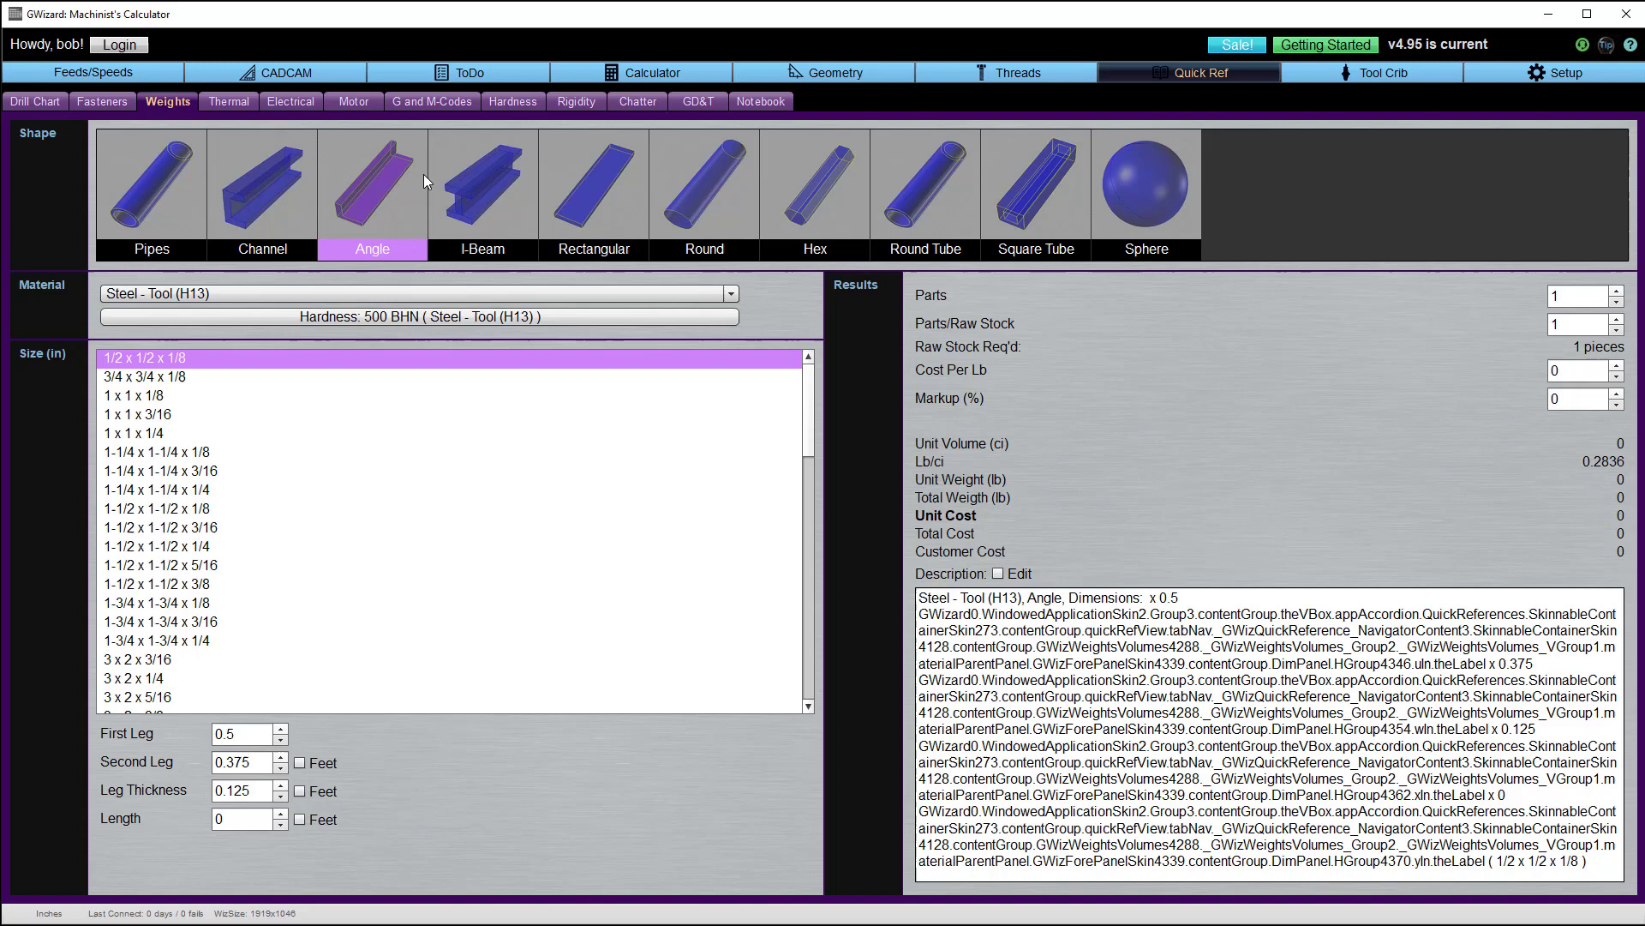
{"action": "left_click", "coordinate": [482, 178]}
{"action": "left_click", "coordinate": [590, 193]}
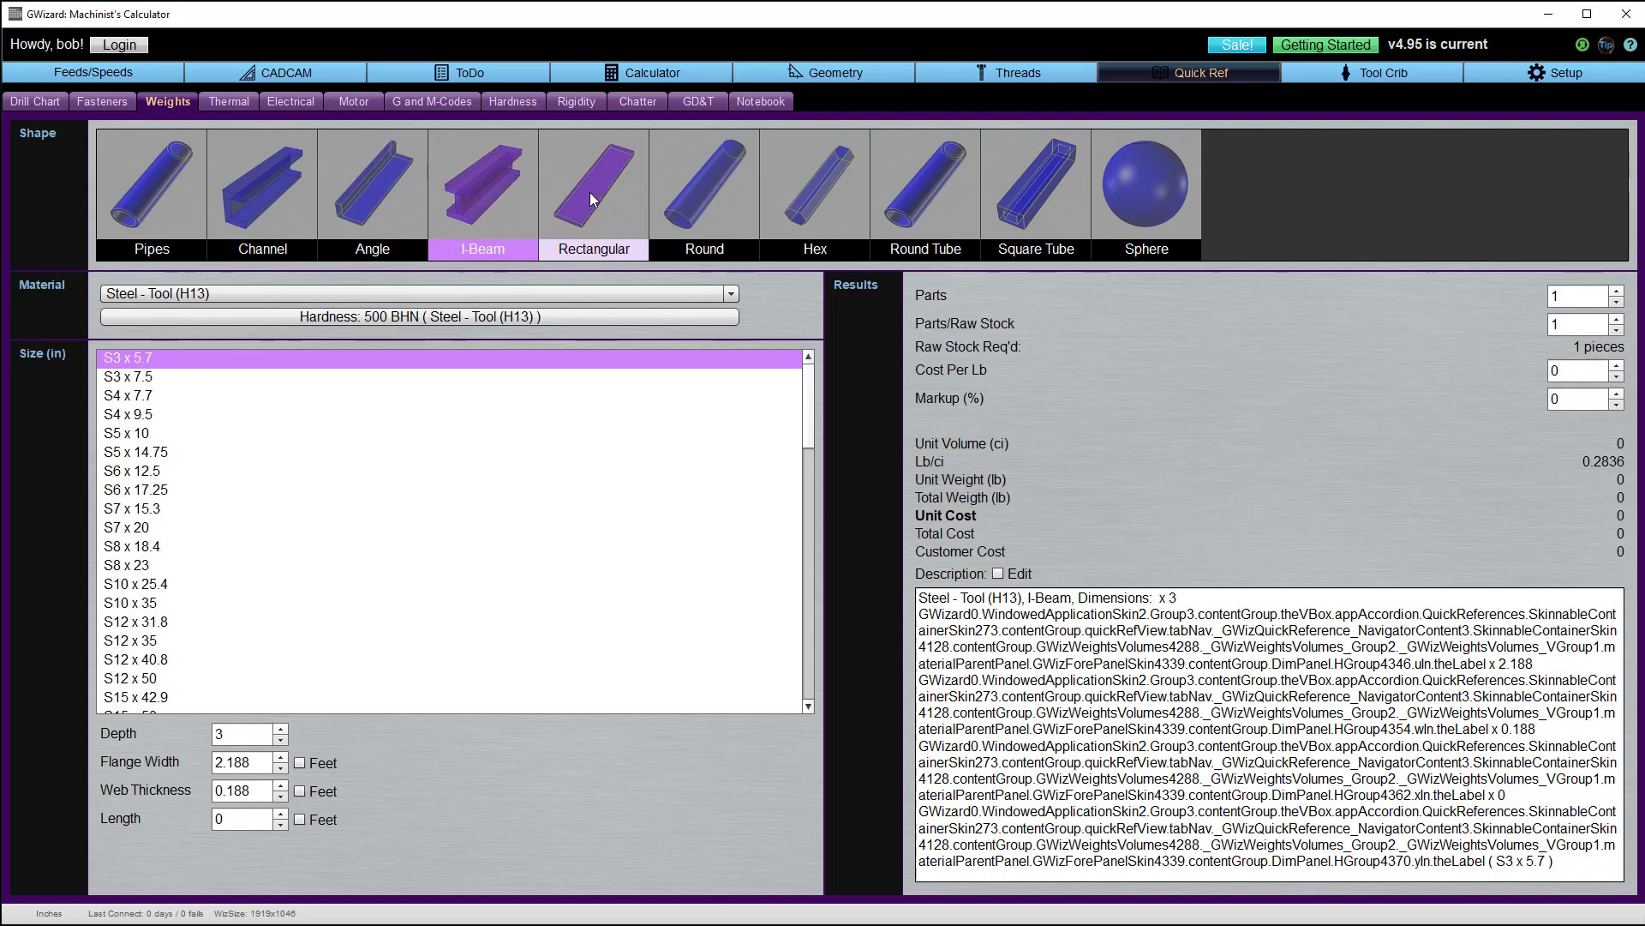